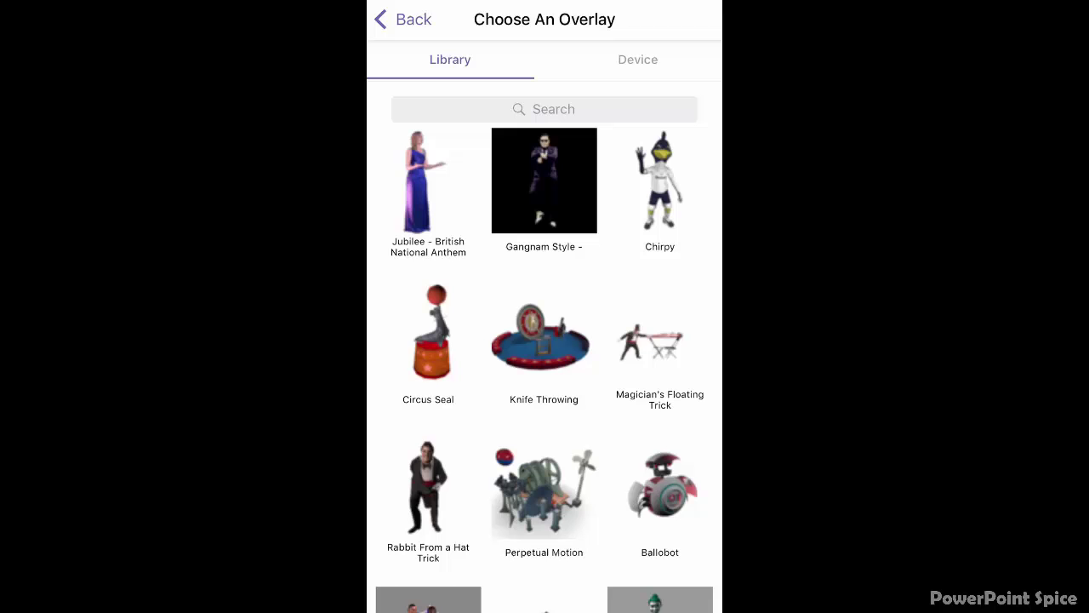
Step: Scroll down through the Library list of overlays to reach the Bean Stalk overlay
scroll(544, 347, "down", 5)
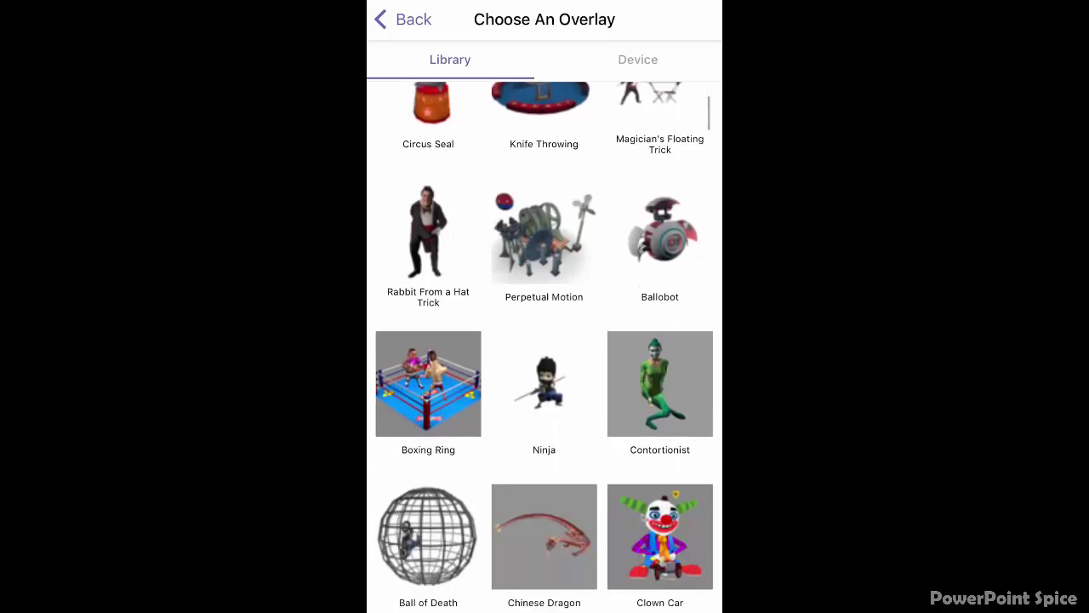
scroll(544, 347, "down", 6)
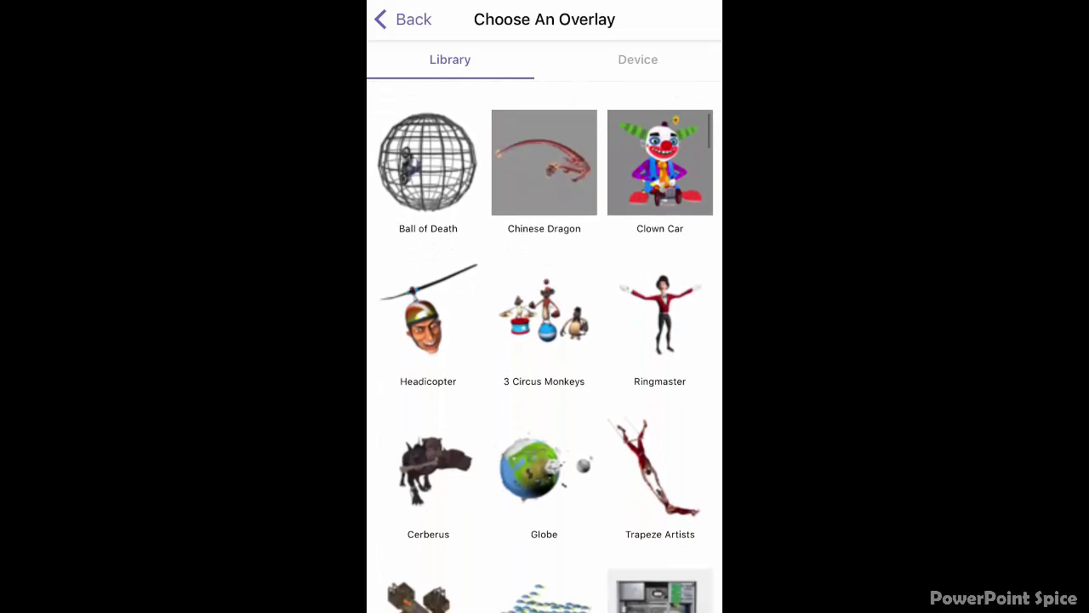
scroll(544, 347, "down", 3)
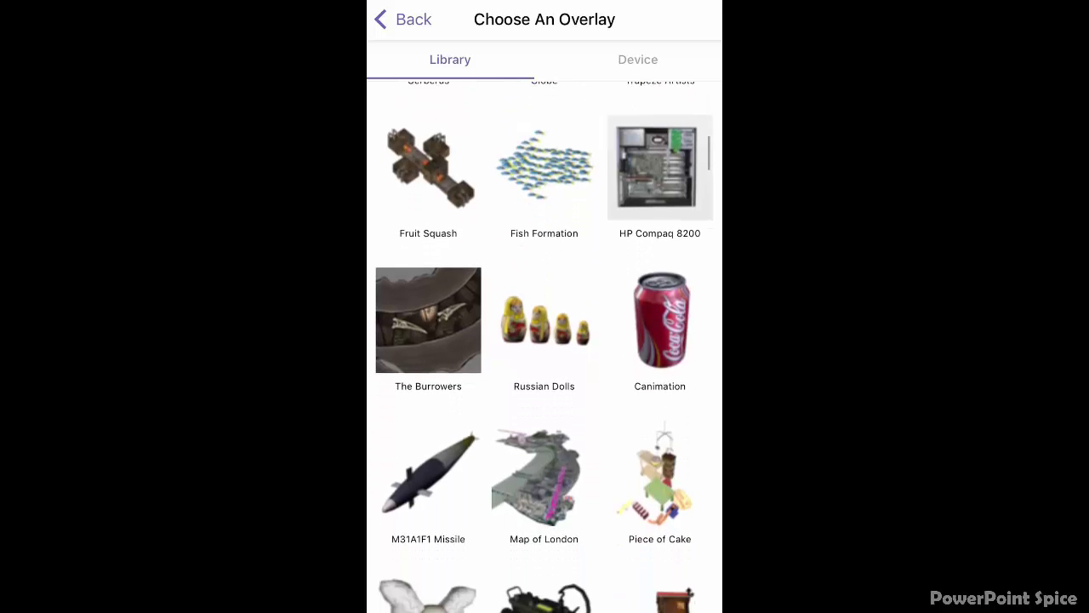
scroll(544, 348, "down", 4)
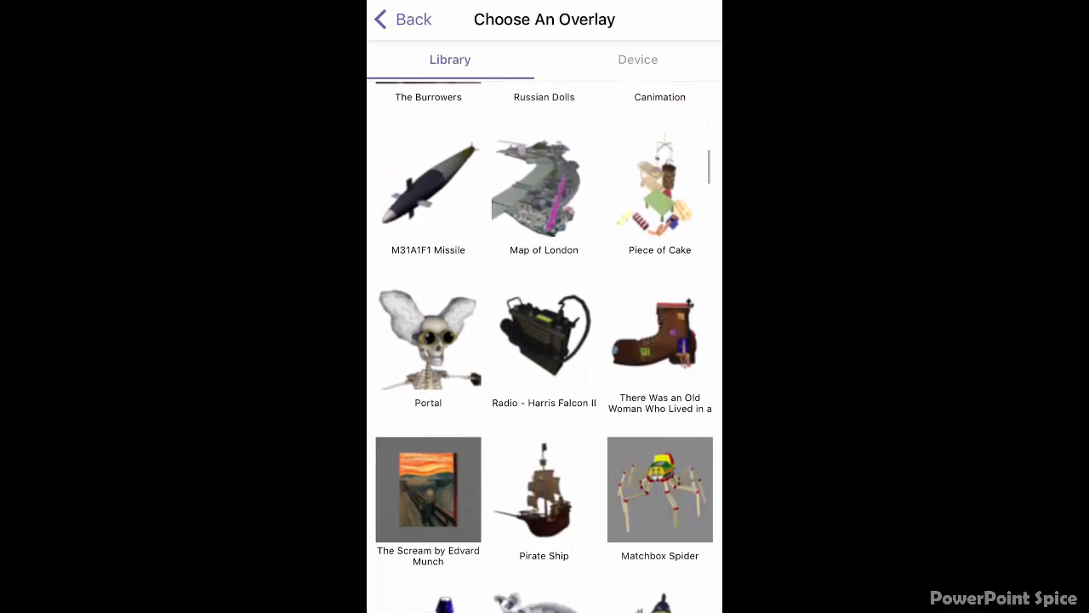
scroll(543, 347, "down", 5)
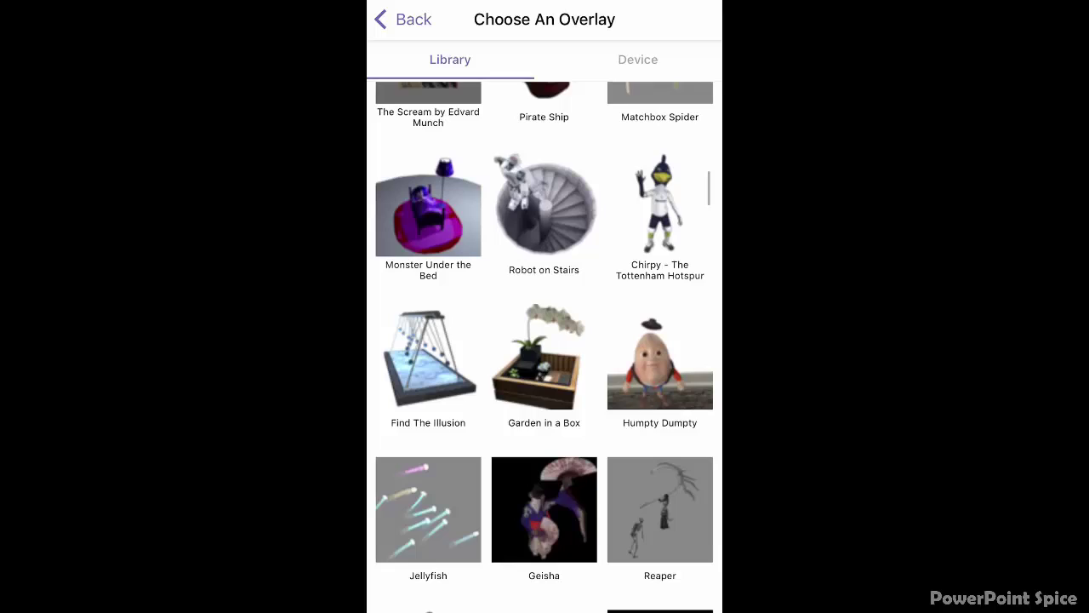
scroll(544, 347, "down", 4)
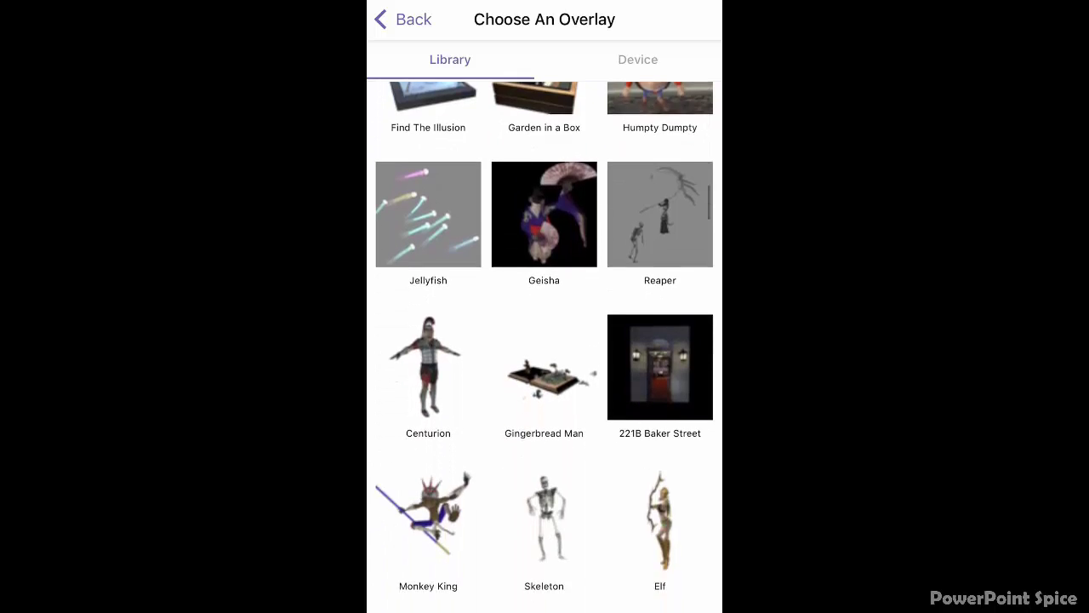
scroll(543, 347, "down", 3)
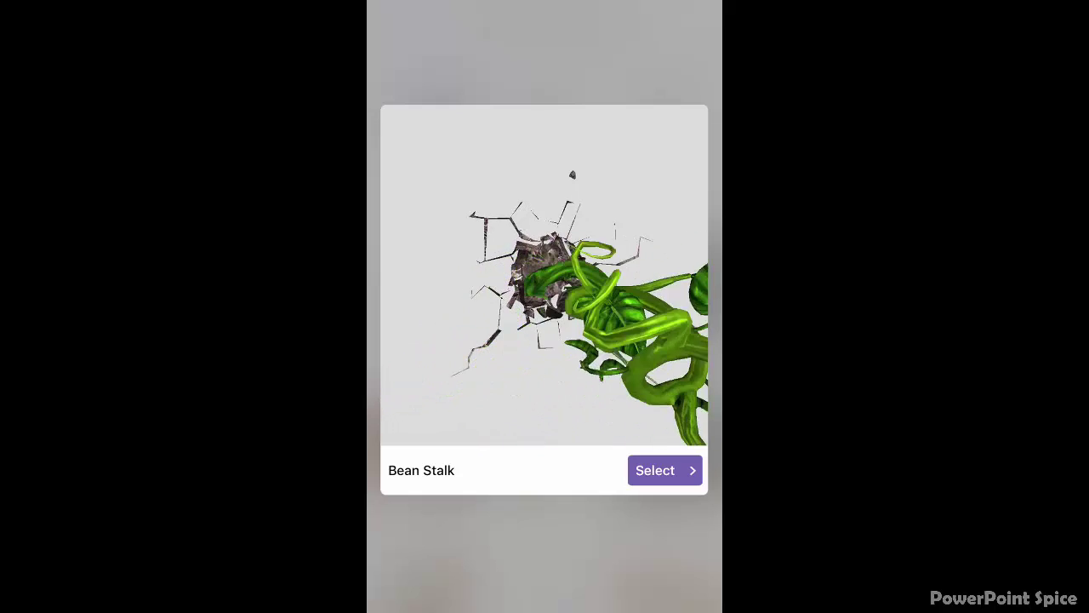
Step: Choose Bean Stalk as the overlay, accept its placement, and name the aura 'Beanstalk'
left_click(665, 470)
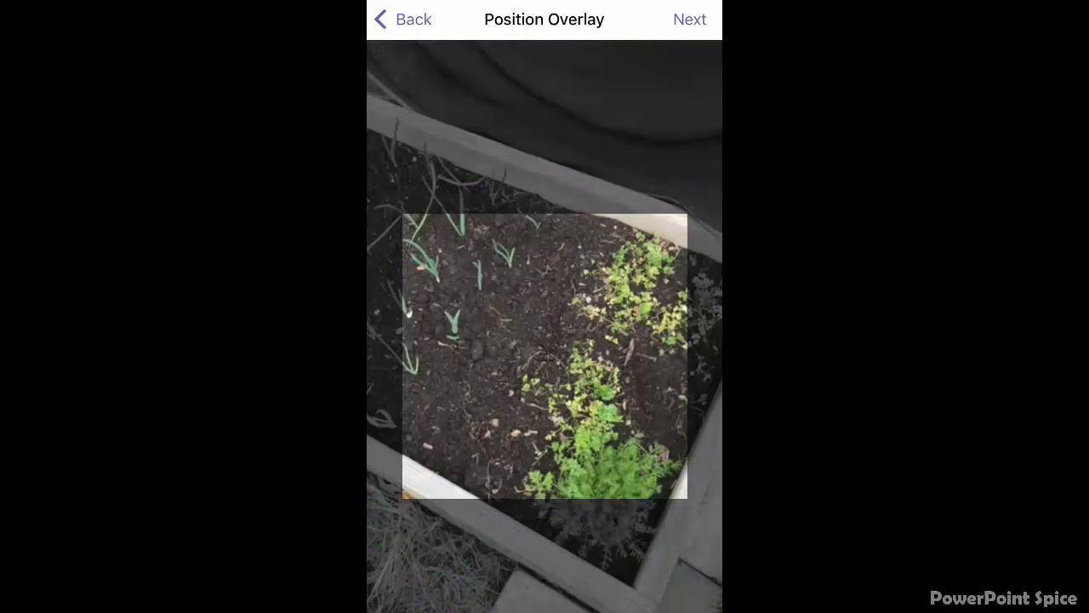
left_click(689, 19)
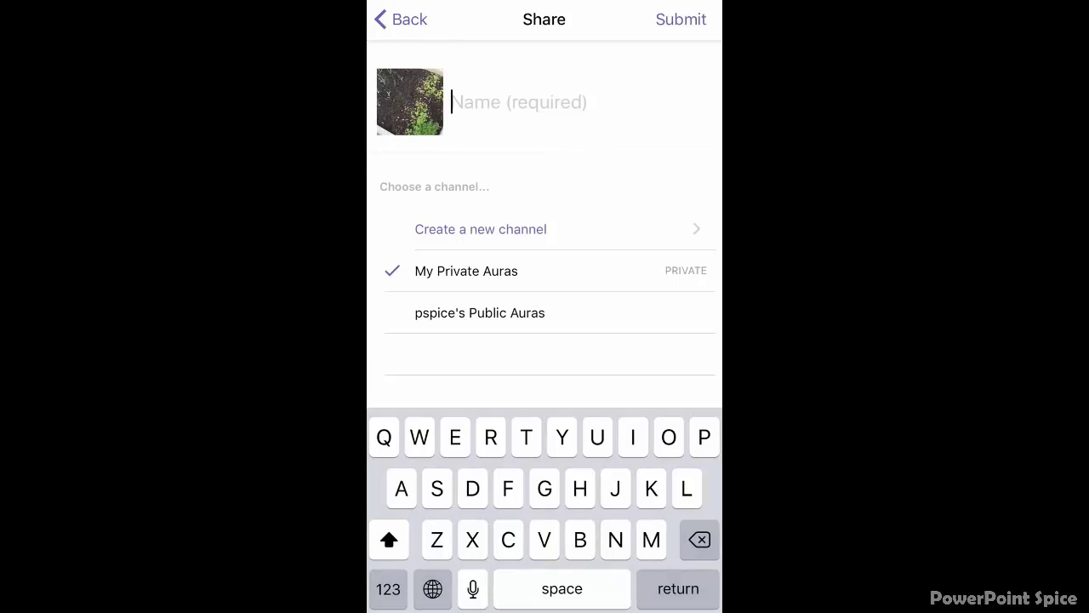
type("Bean")
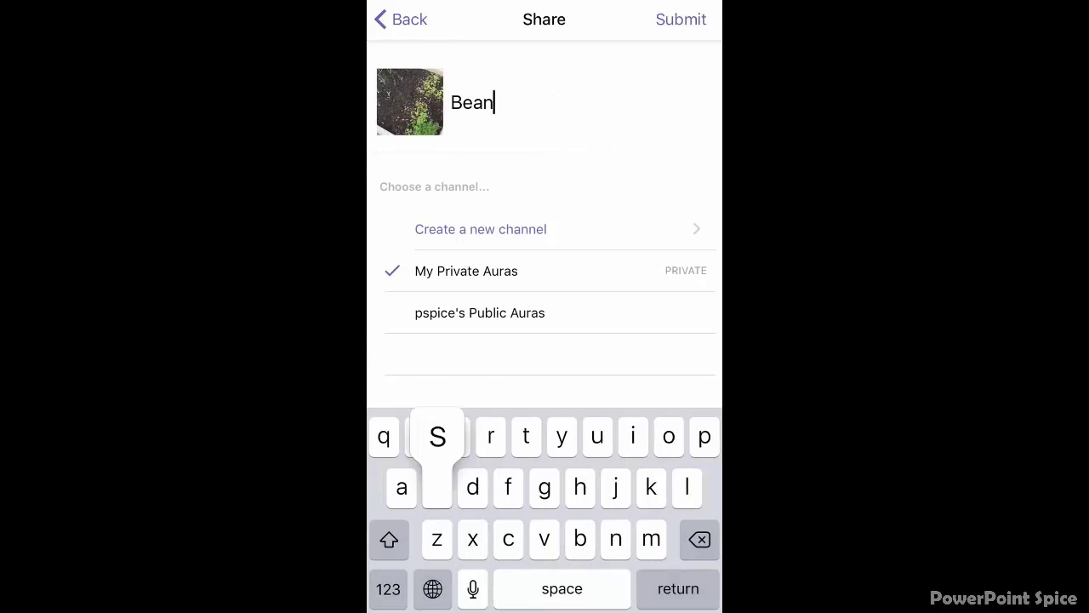
type("stalk")
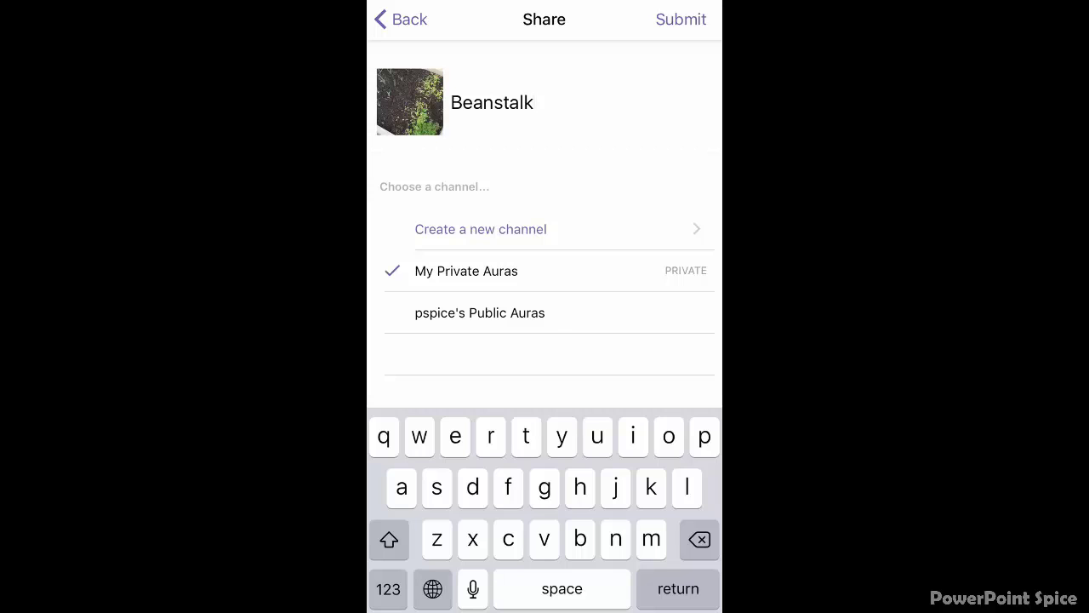
Step: Submit the Beanstalk aura and finish on the Showcase screen
left_click(681, 19)
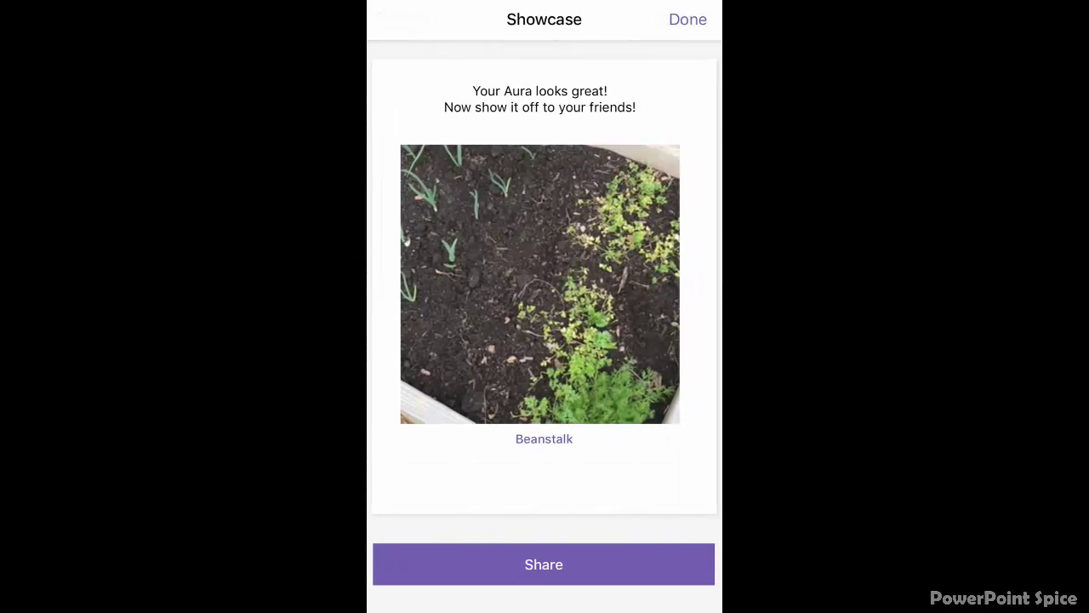
left_click(687, 19)
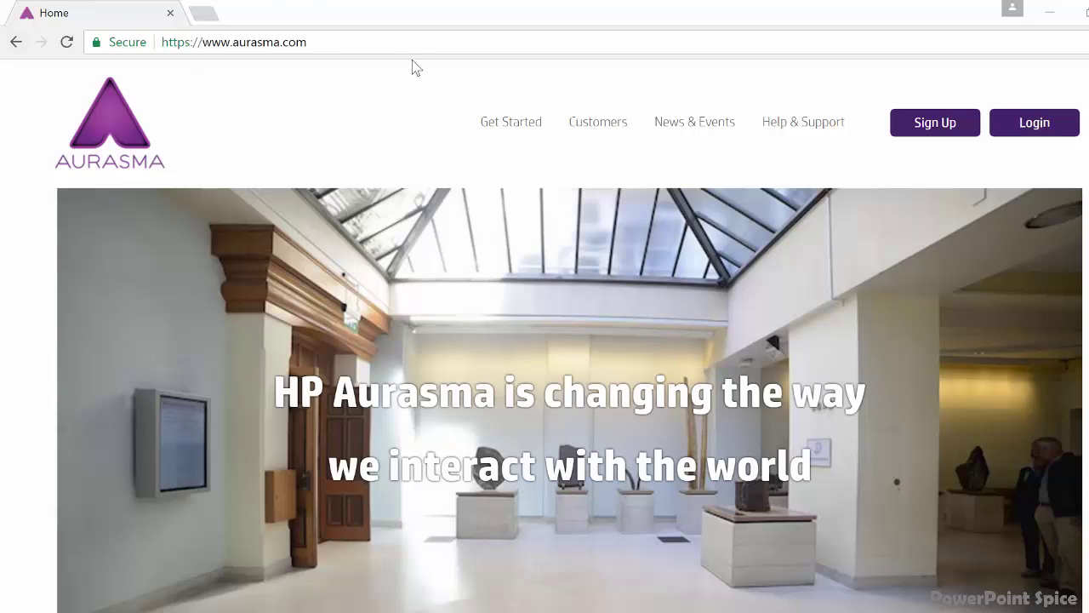
Step: Log in to Aurasma Studio from the aurasma.com home page
left_click(1043, 126)
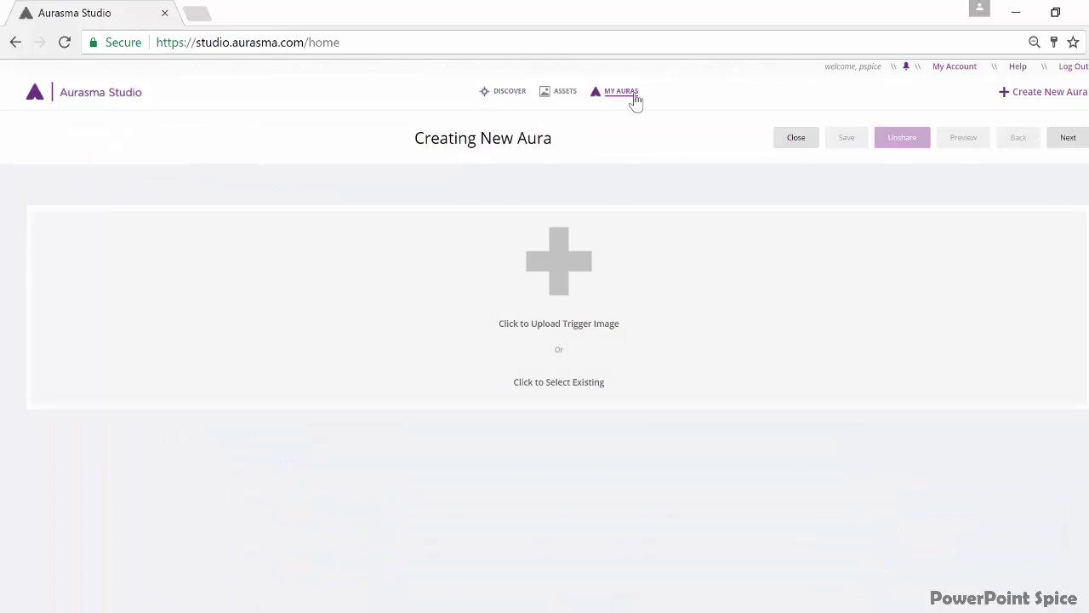
Step: Begin a trigger upload with 'Click to Upload Trigger Image'
left_click(559, 271)
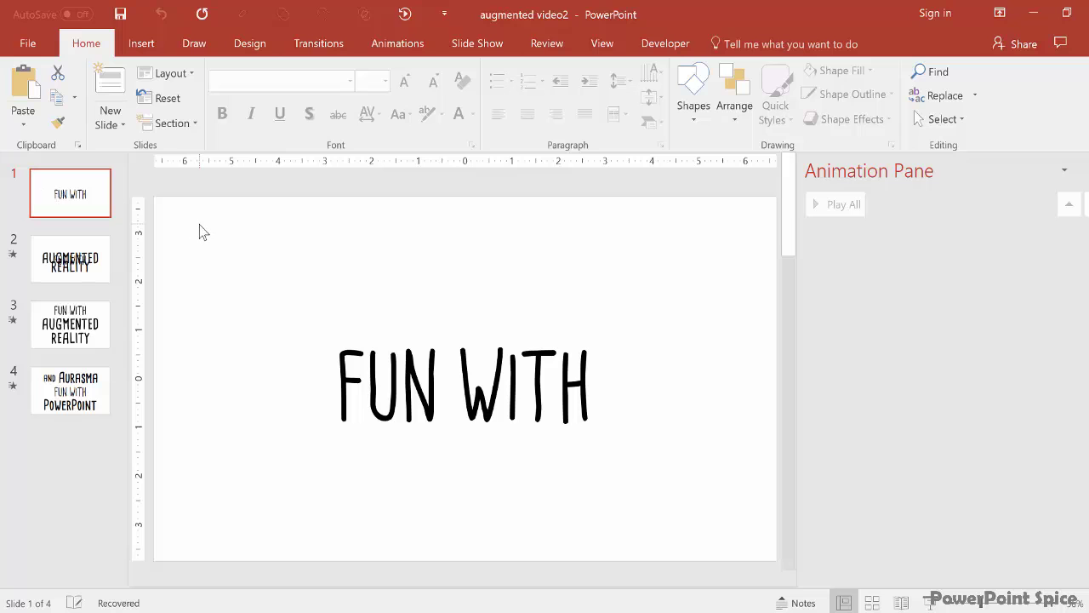
key("Page_Down")
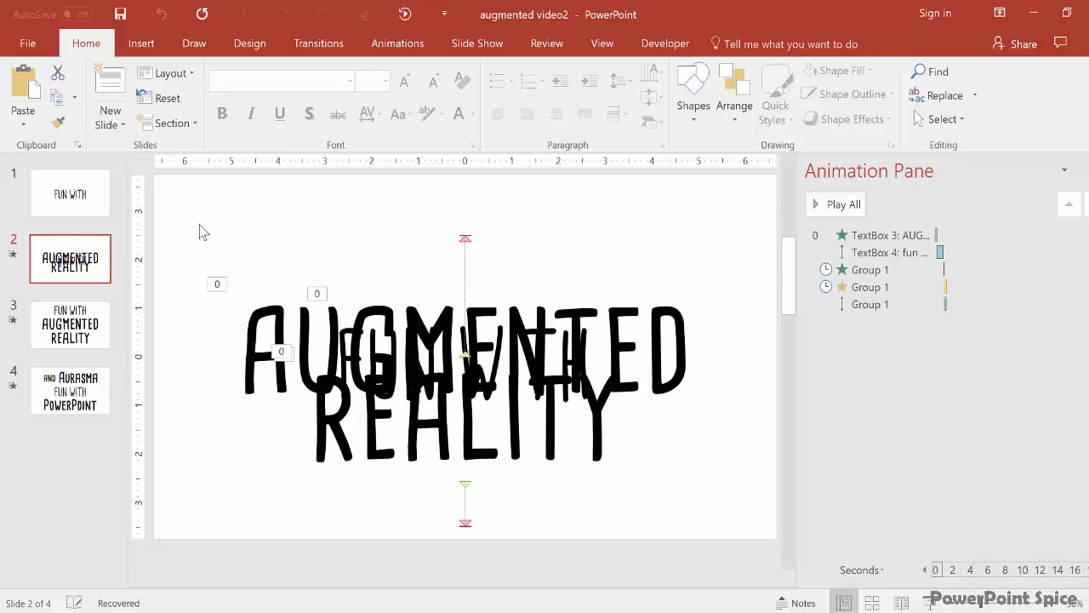
key("Page_Down")
key("Page_Down")
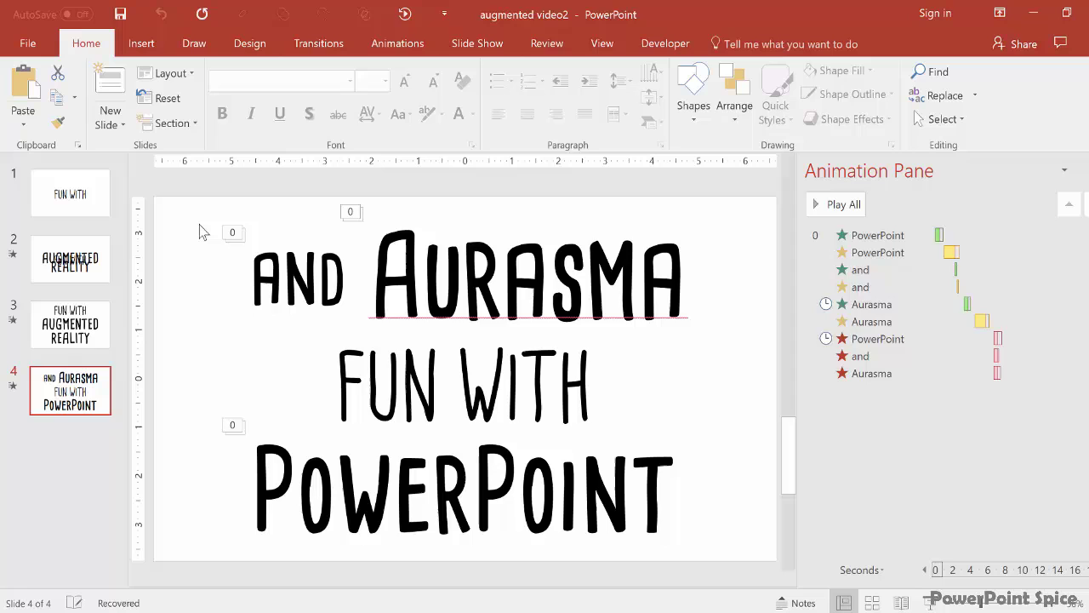
key("Page_Up")
key("Page_Up")
key("Page_Up")
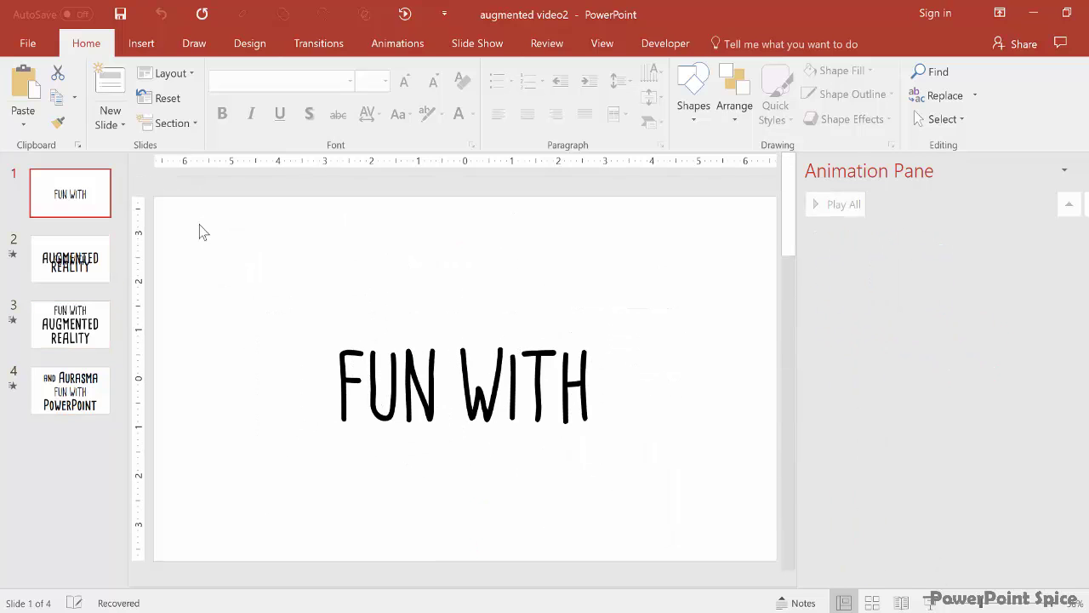
left_click(326, 258)
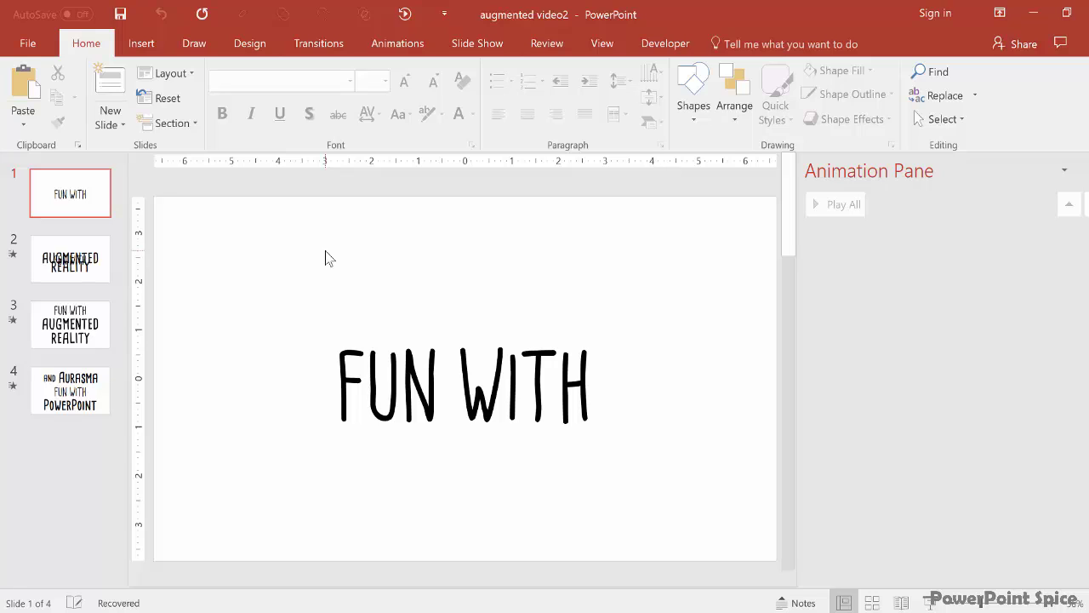
Step: Save the deck through Save As > This PC as PNG image 'trigger test' in AR Demo
left_click(23, 47)
left_click(40, 280)
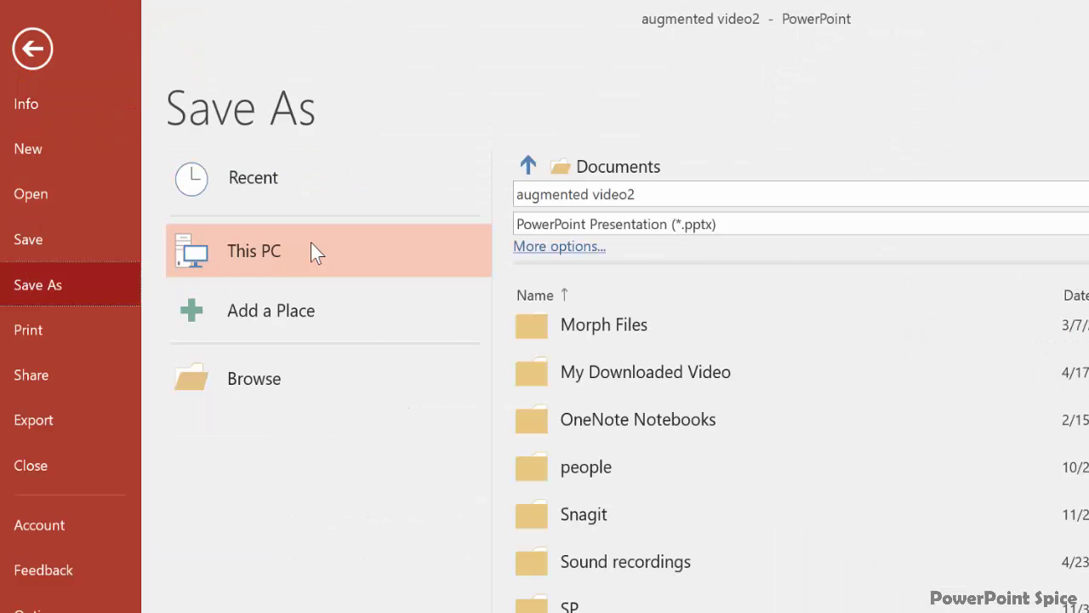
double_click(311, 249)
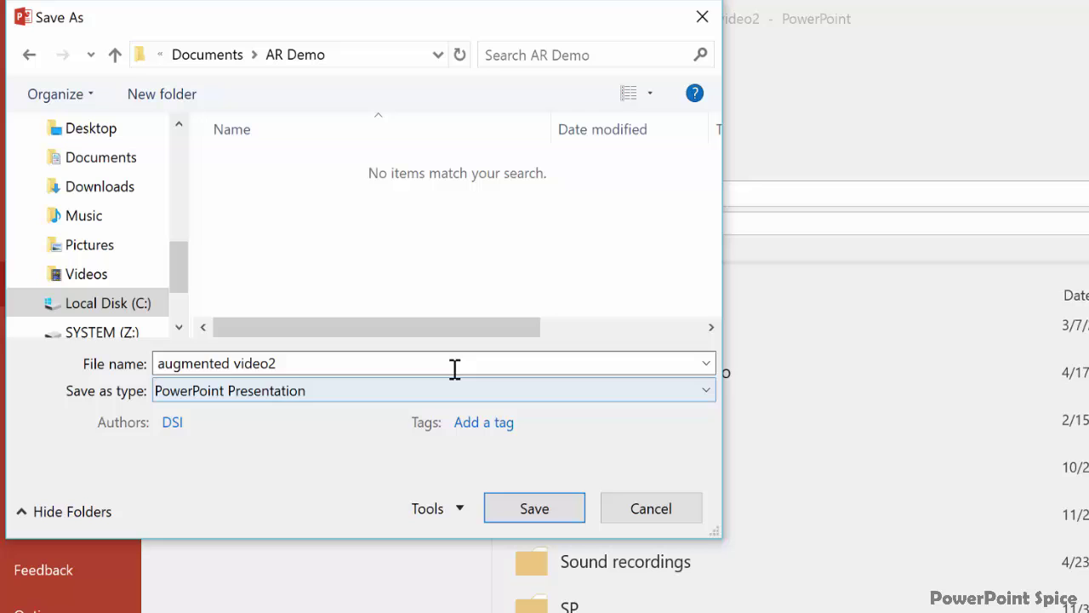
type("trigger tes")
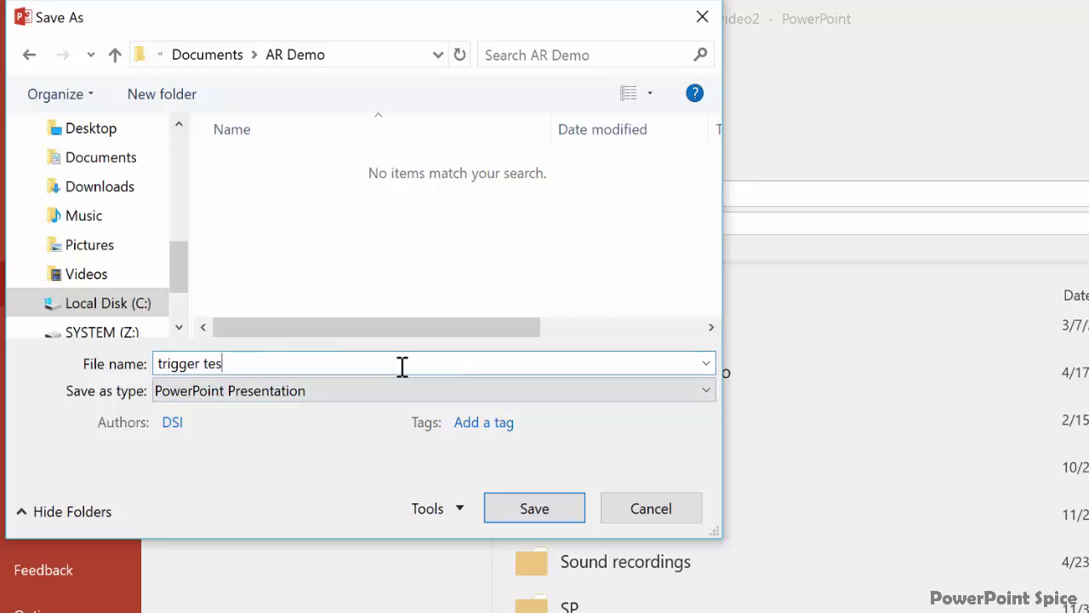
type("t")
left_click(355, 391)
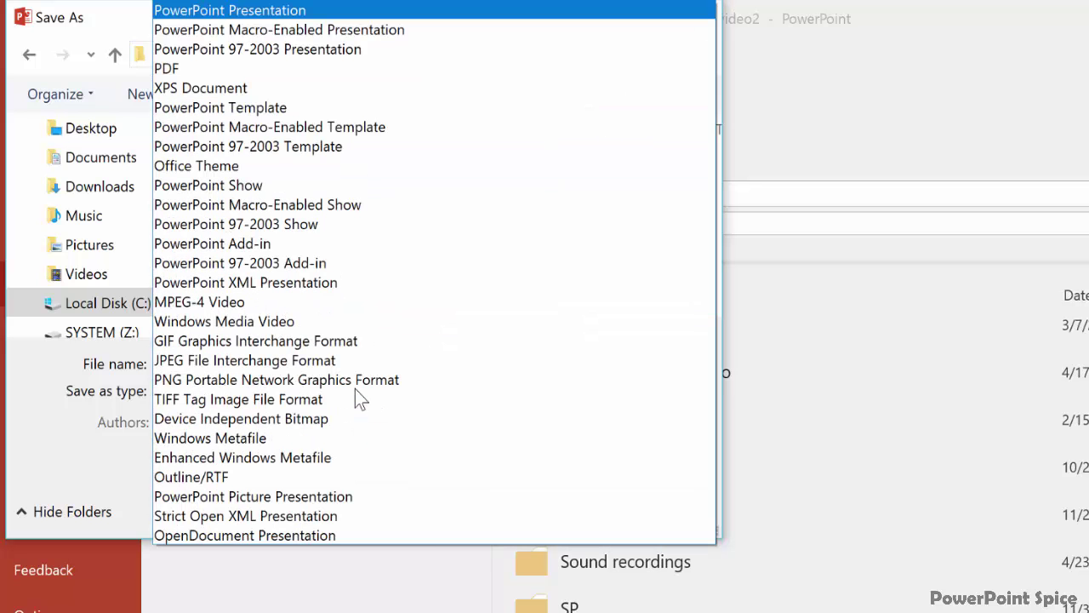
left_click(354, 385)
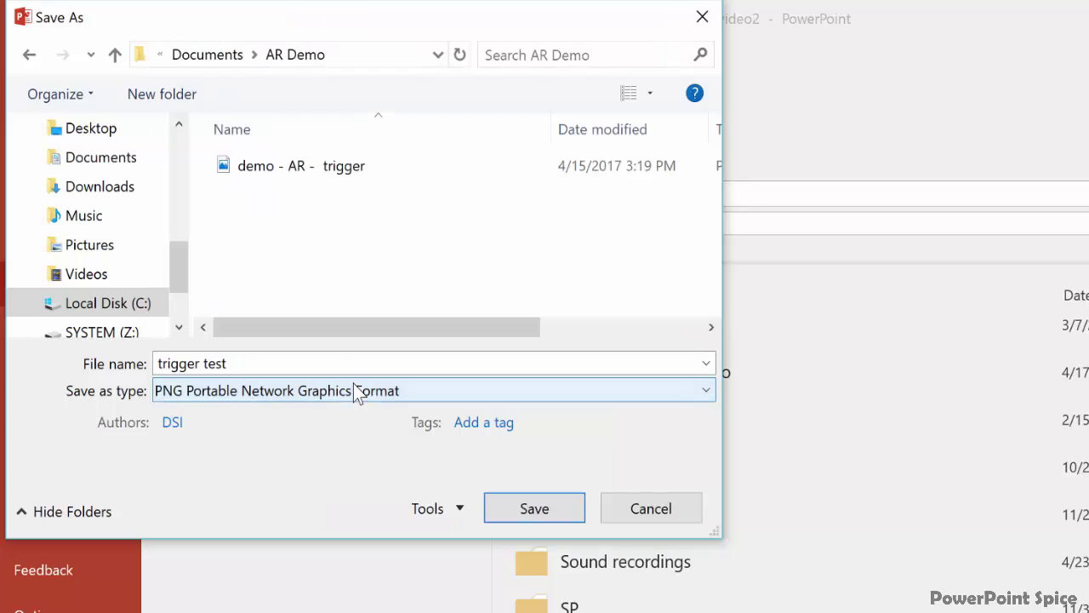
left_click(347, 361)
left_click(345, 362)
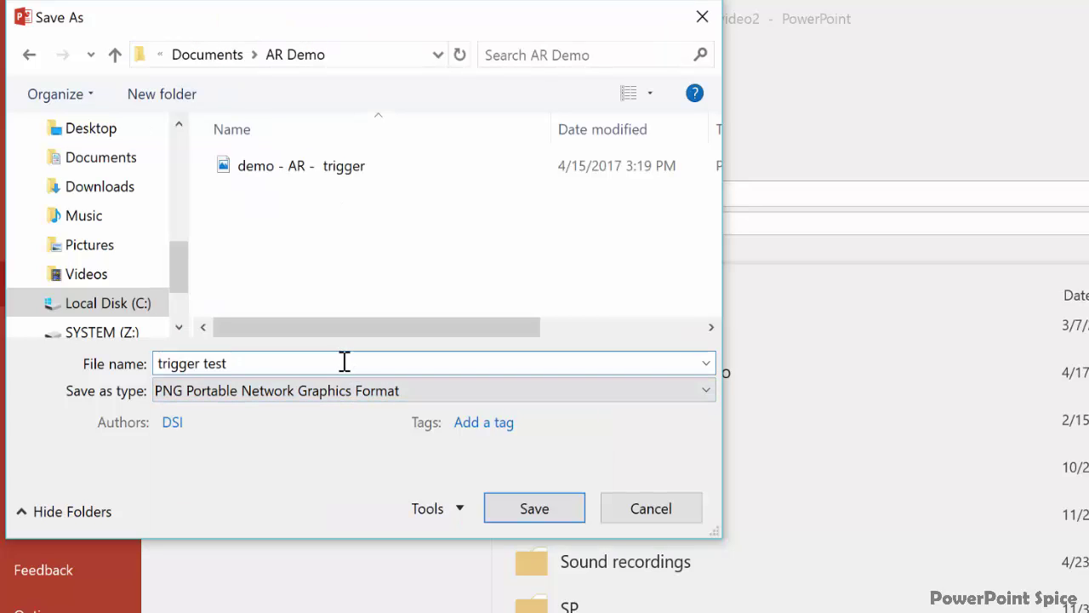
left_click(534, 509)
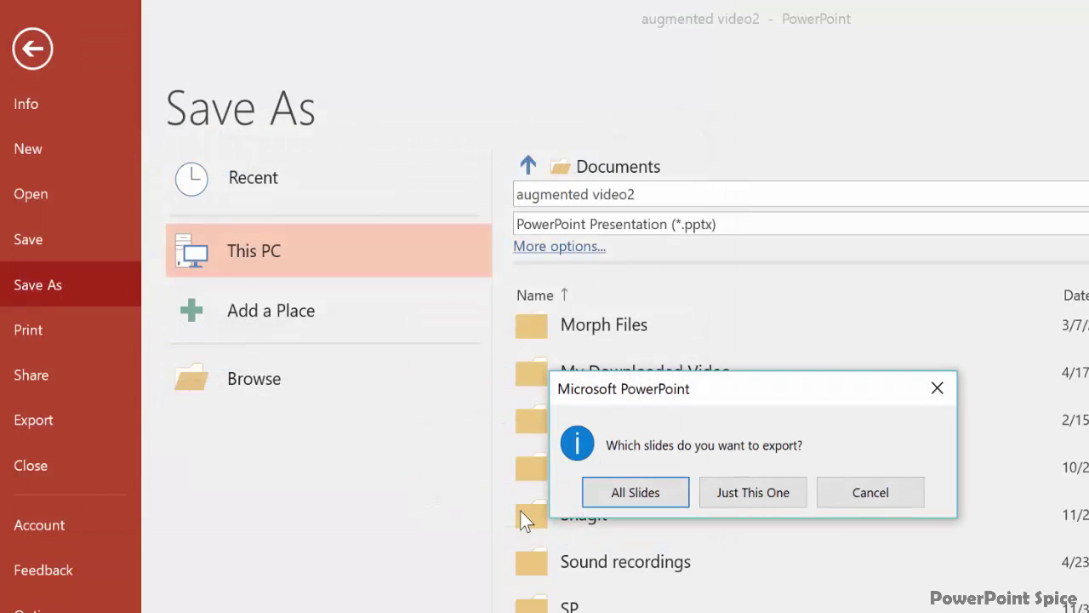
Step: Export only the current slide as the trigger test PNG, then redo the last deck edit (Ctrl+Y)
left_click(738, 501)
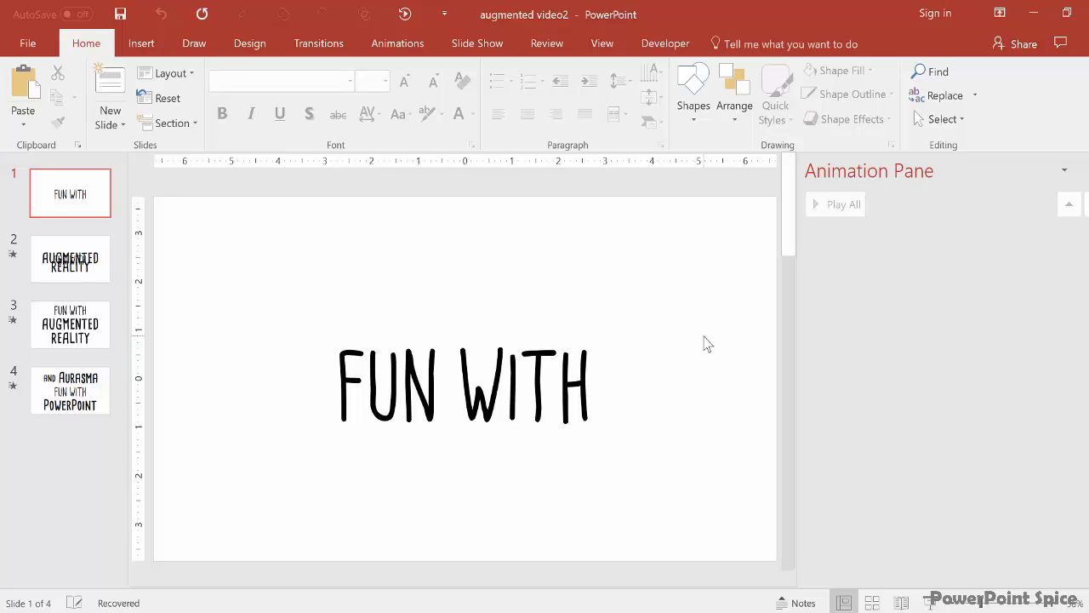
key("ctrl+y")
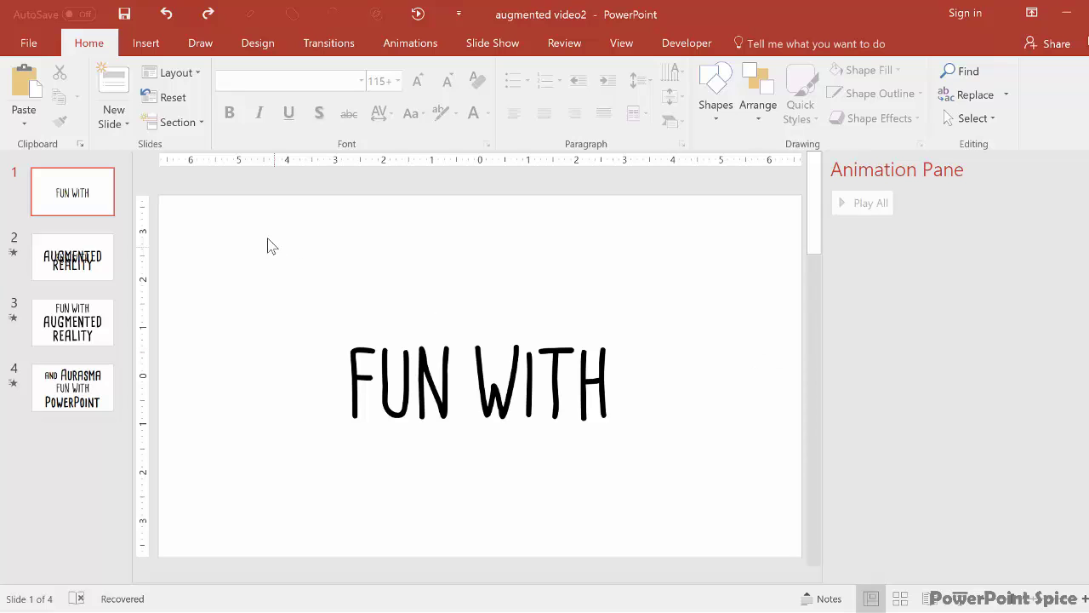
Step: Export the deck with File > Export > Create a Video as MPEG-4 file 'overlay test'
left_click(30, 46)
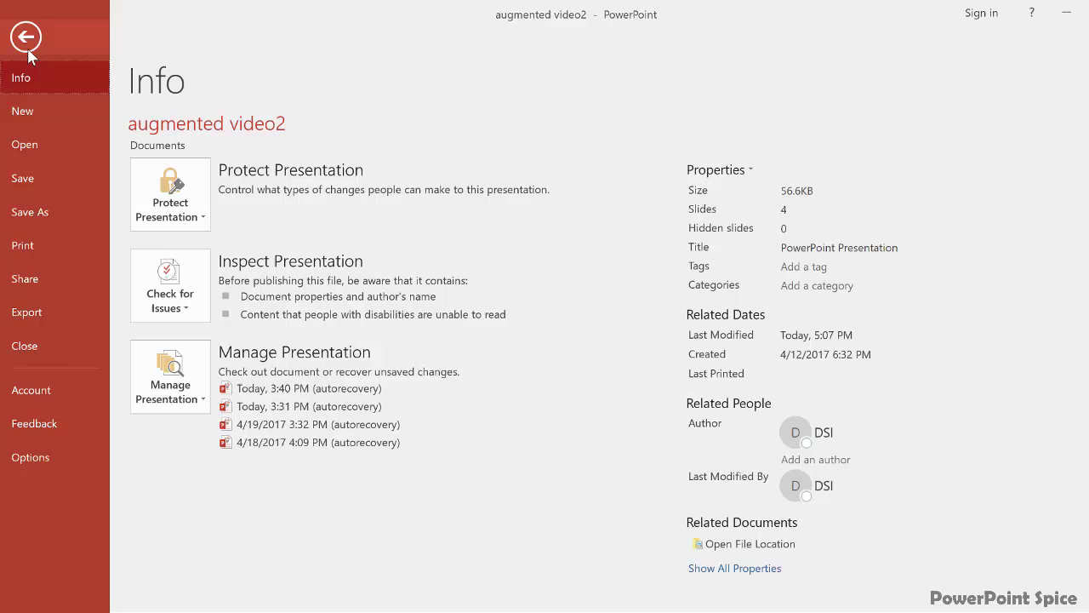
left_click(47, 316)
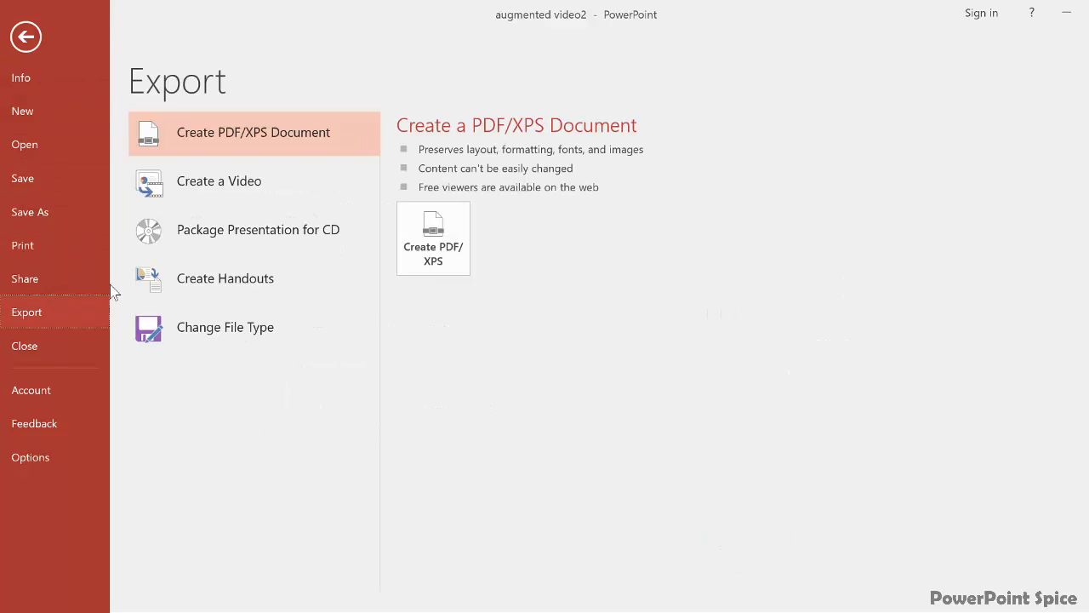
left_click(230, 184)
left_click(433, 376)
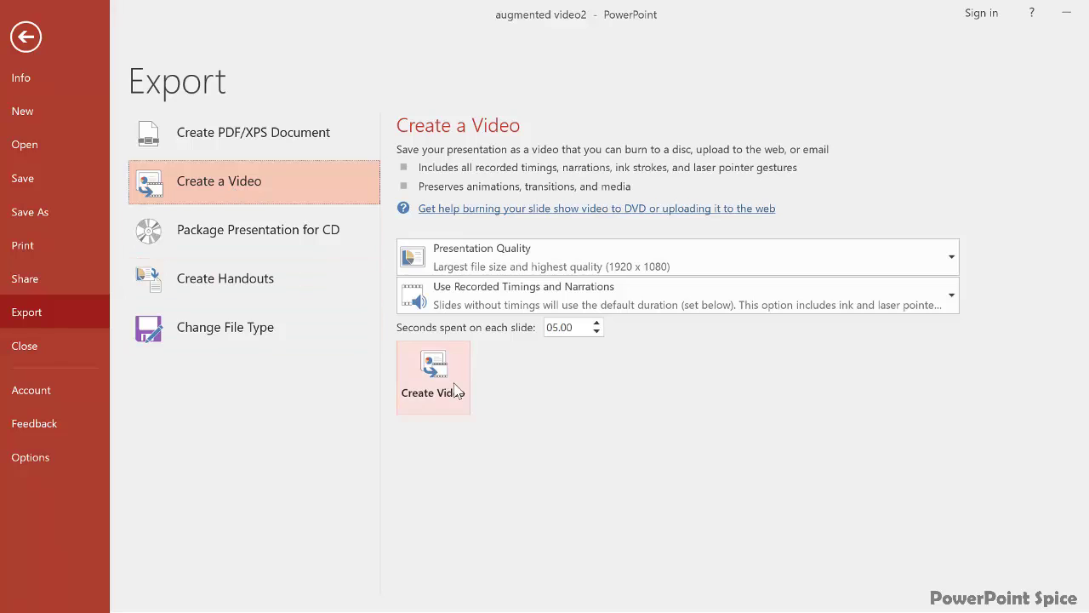
type("t")
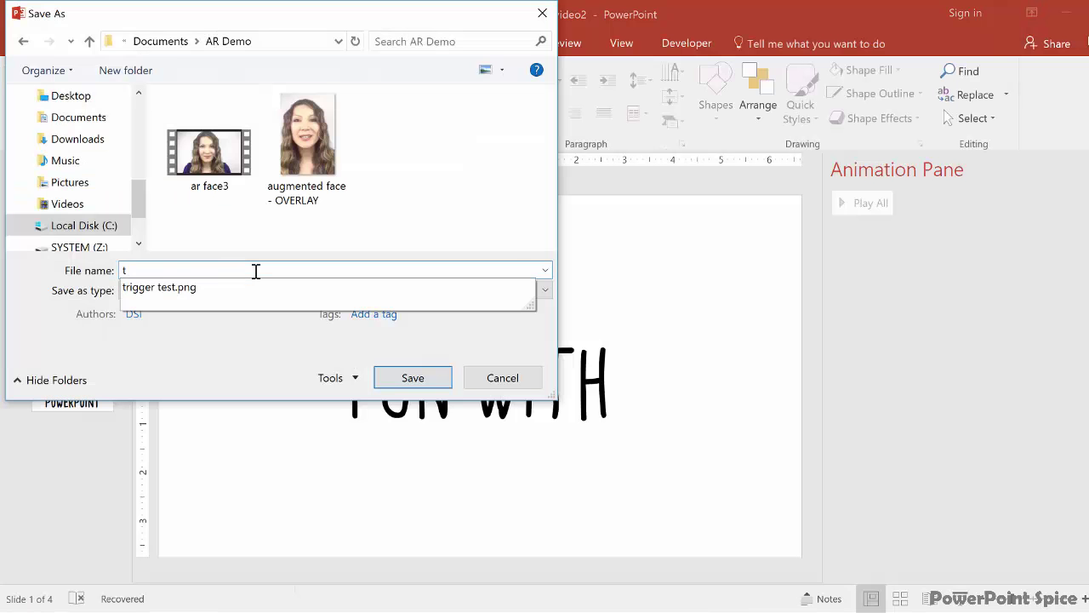
key("BackSpace")
type("overlay test")
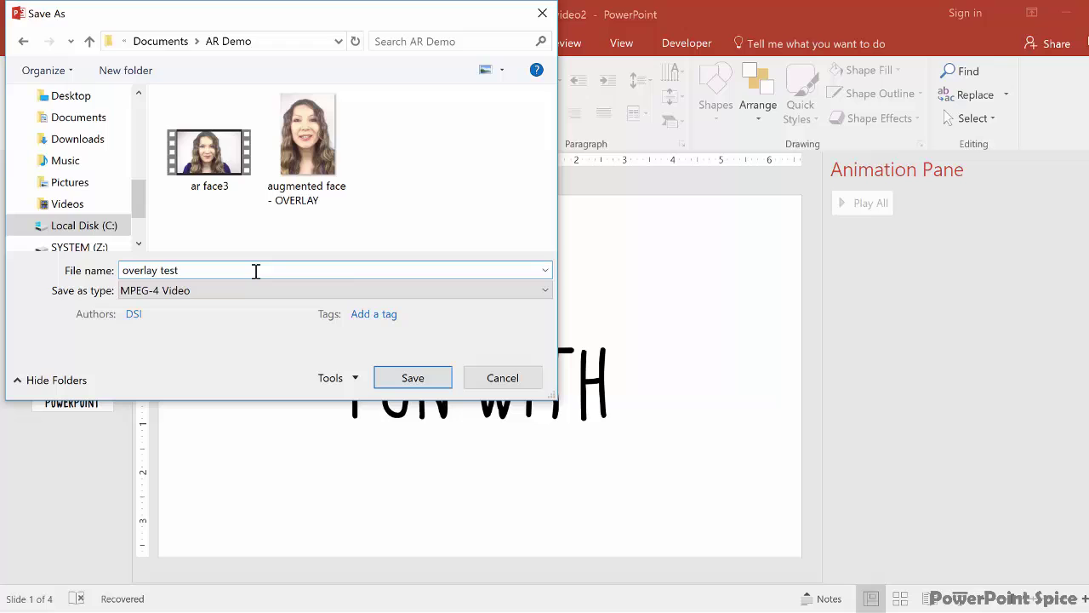
key("Return")
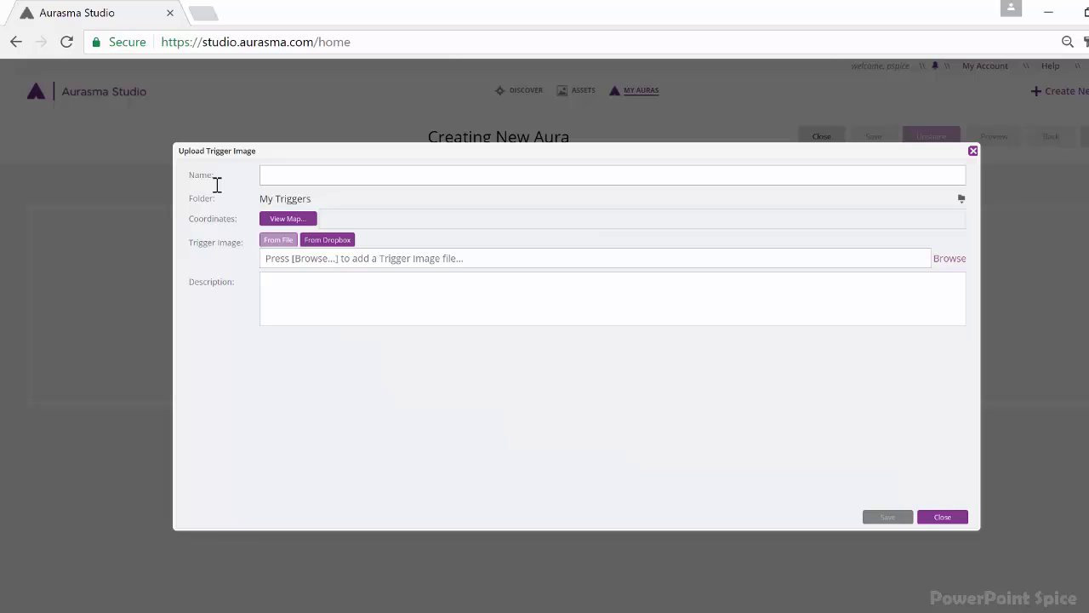
Step: Name the trigger 'test trigger', upload the trigger test image, and accept the training warnings
type("test trigger")
left_click(949, 259)
double_click(335, 169)
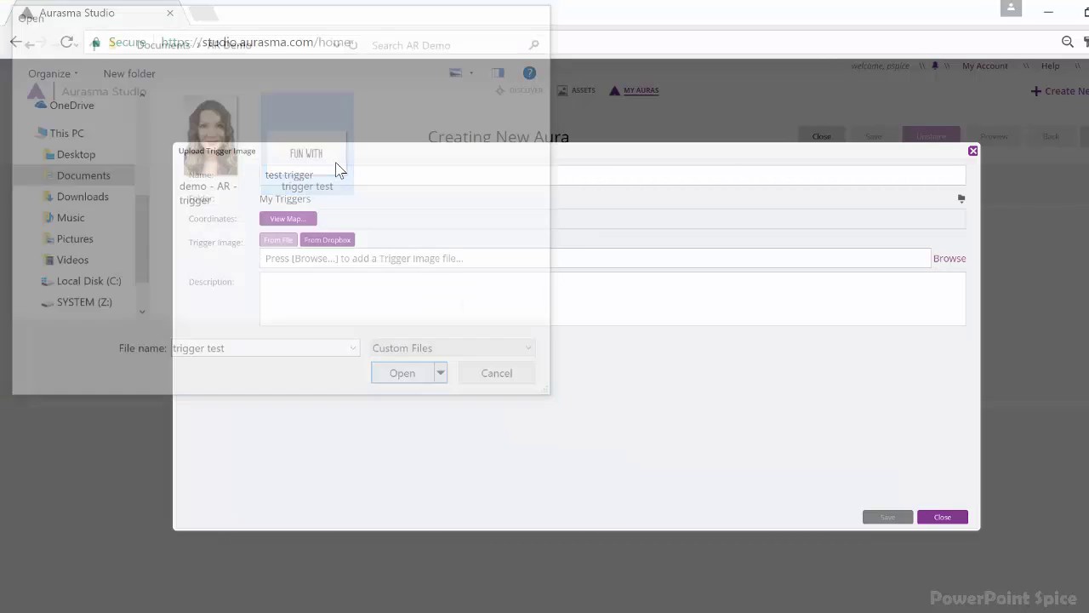
left_click(891, 518)
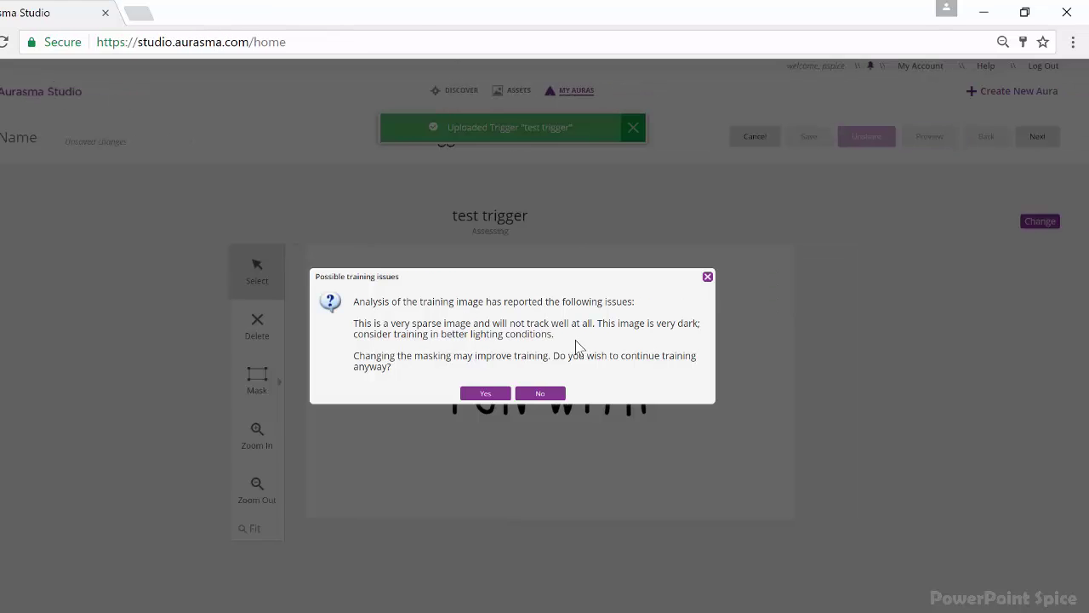
left_click(487, 394)
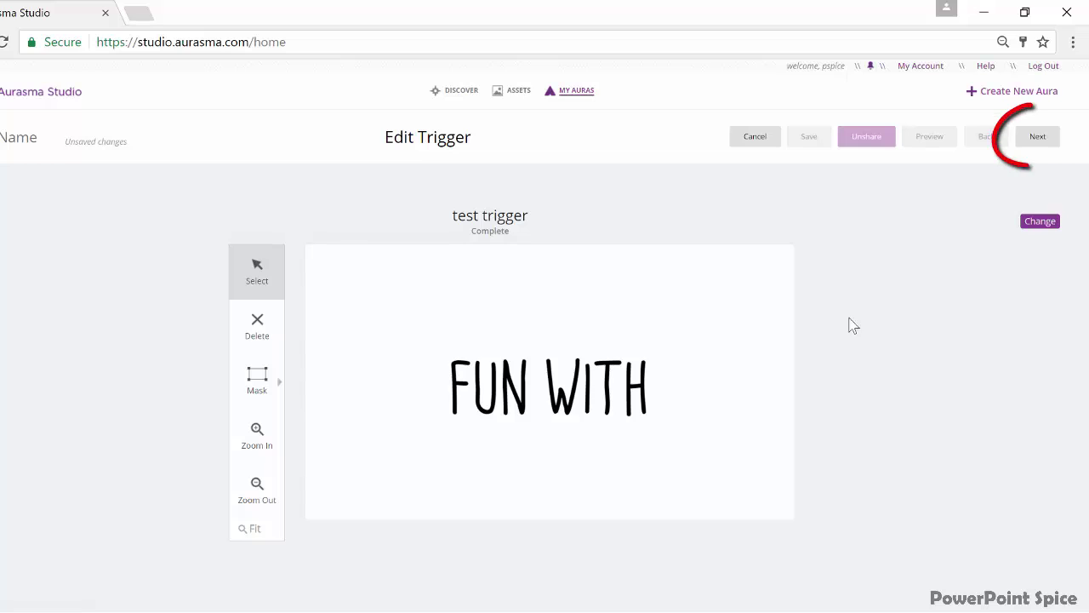
Step: Upload the 'overlay test' video as the trigger's first overlay
left_click(1038, 141)
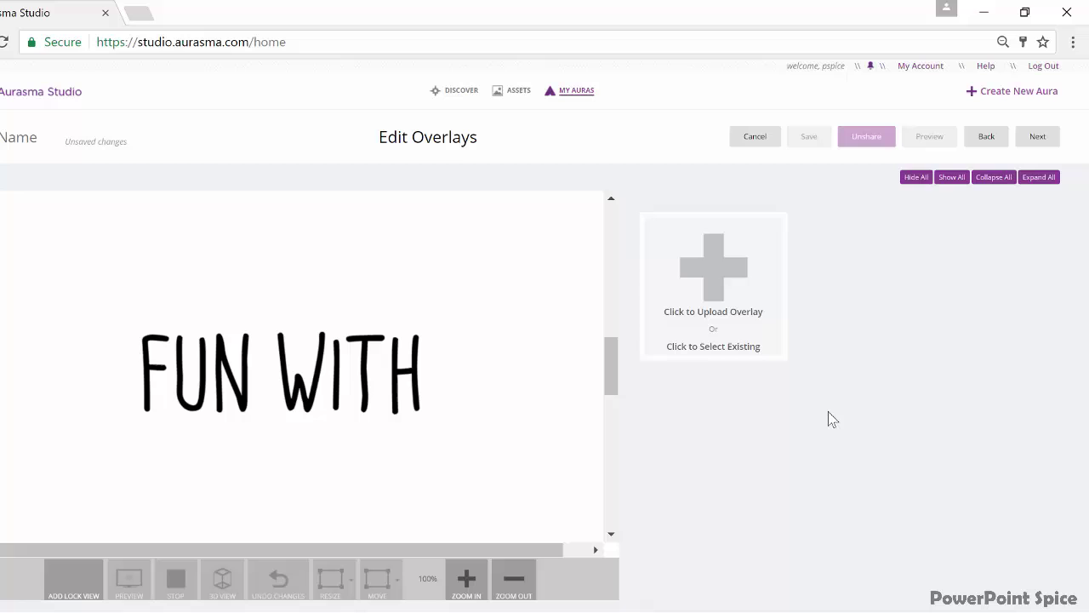
left_click(683, 263)
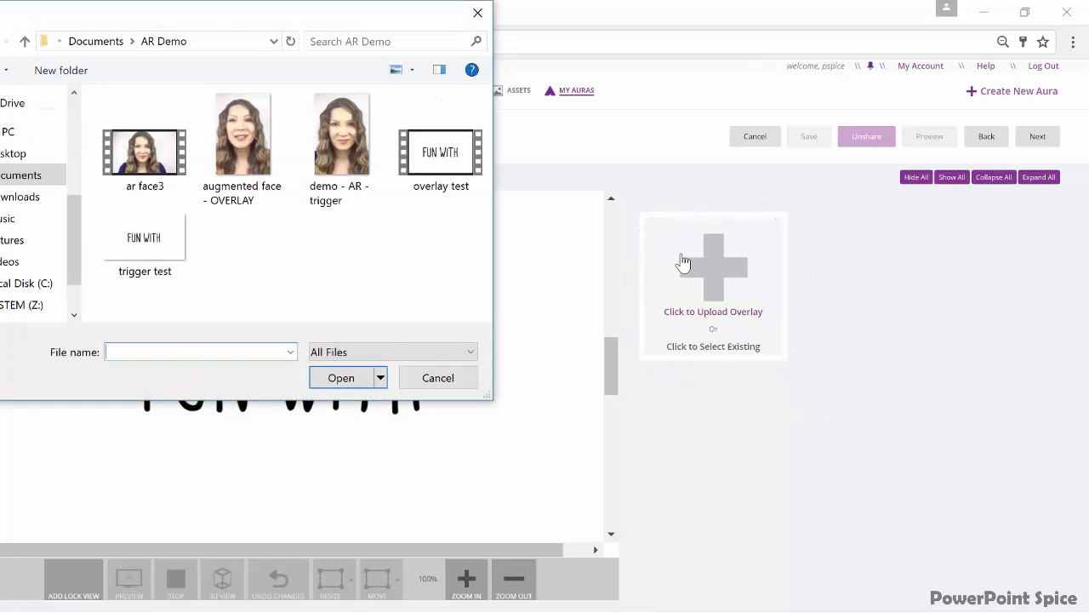
left_click(436, 184)
left_click(341, 378)
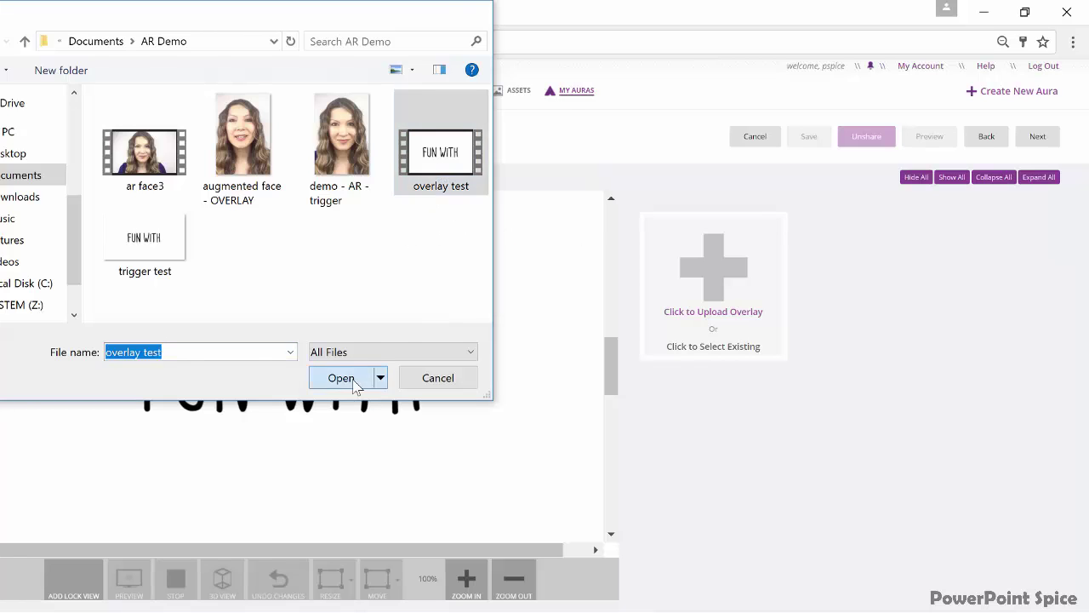
left_click(831, 520)
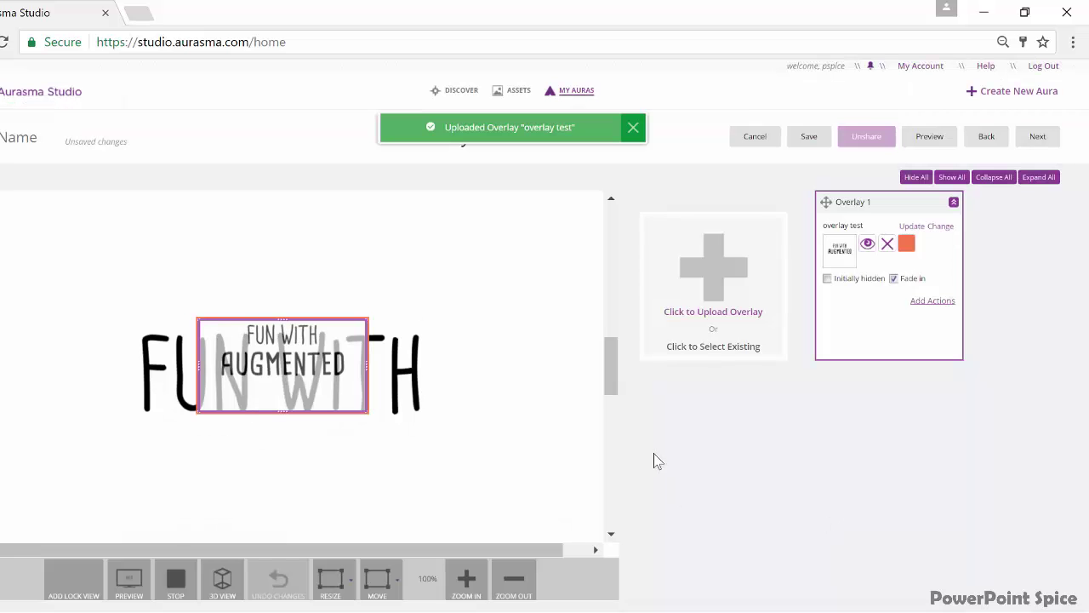
Step: Move and enlarge the overlay to cover the trigger image, and turn off Fade in
left_click_drag(249, 341, 36, 231)
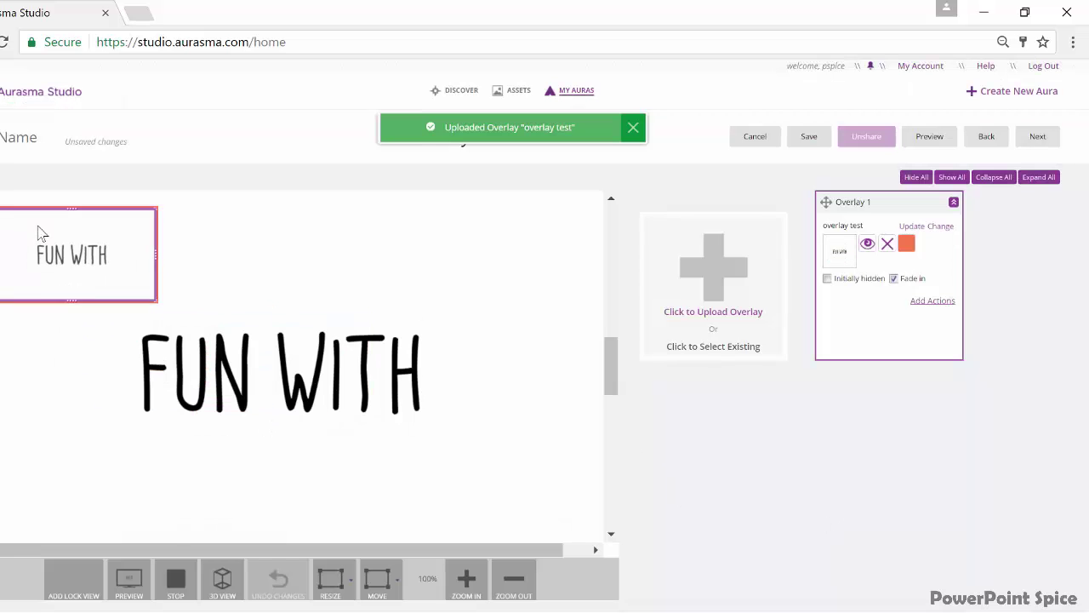
left_click_drag(144, 298, 557, 537)
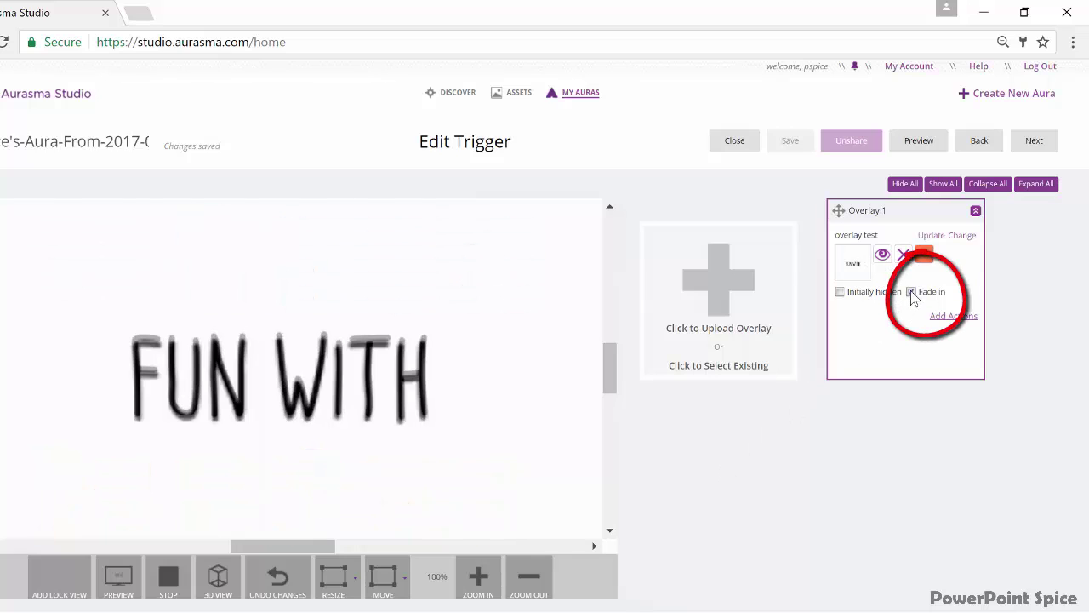
left_click(911, 292)
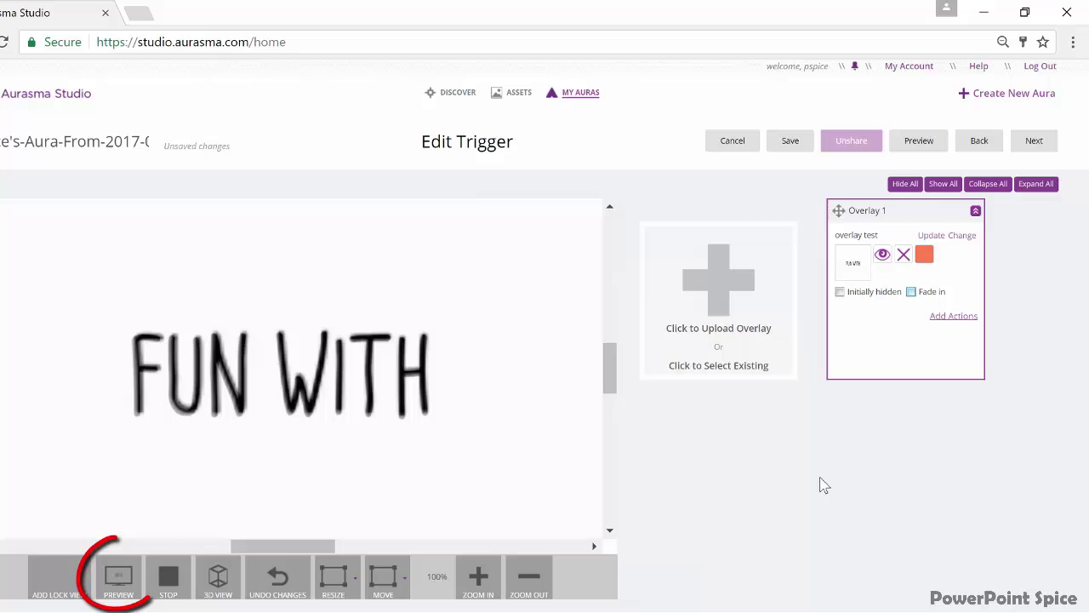
Step: Save the aura's overlay changes and preview the 'overlay test' video playing over the trigger
left_click(121, 589)
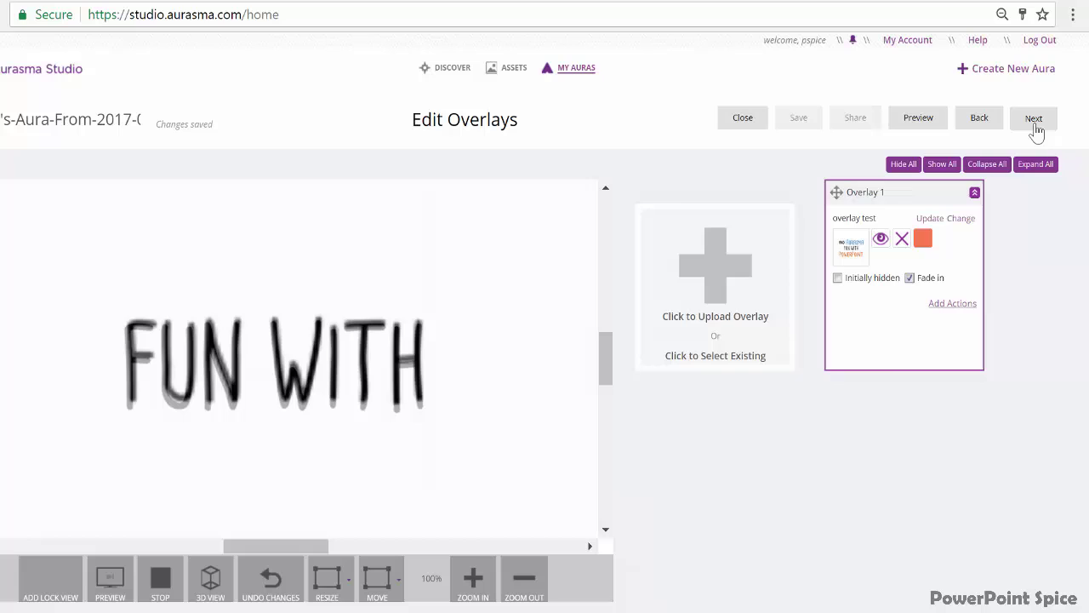
Step: Name the aura 'test aura', save it, and unshare it so it stays private
left_click(1034, 119)
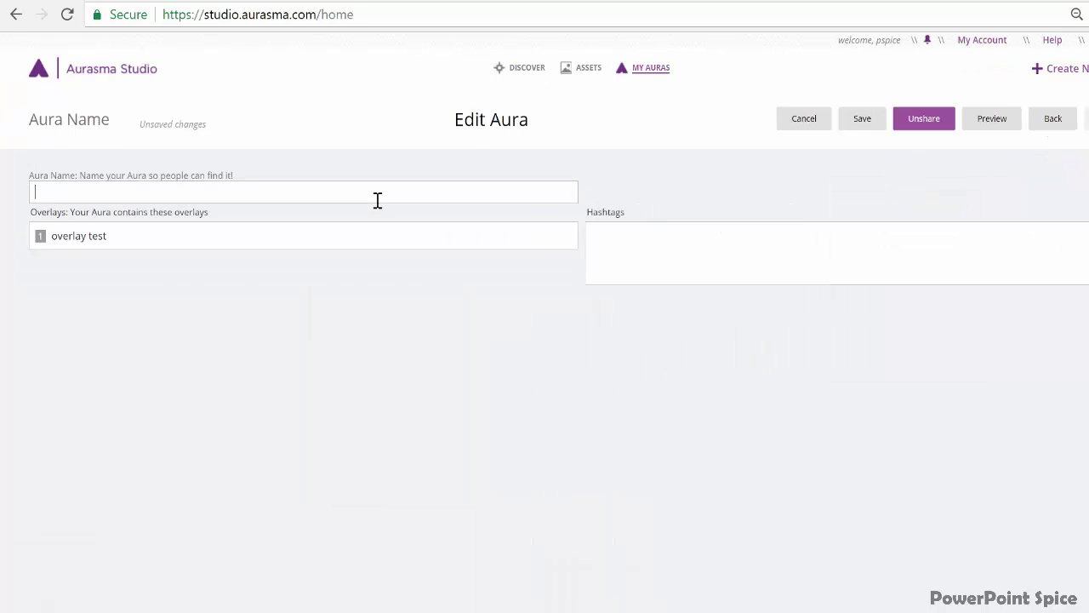
type("test aura")
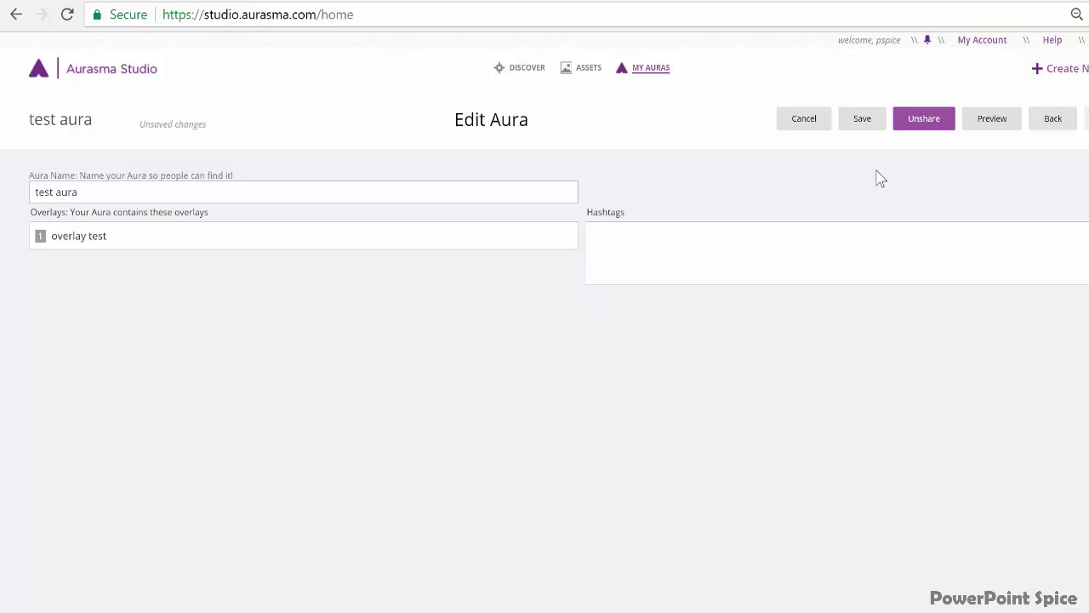
left_click(862, 121)
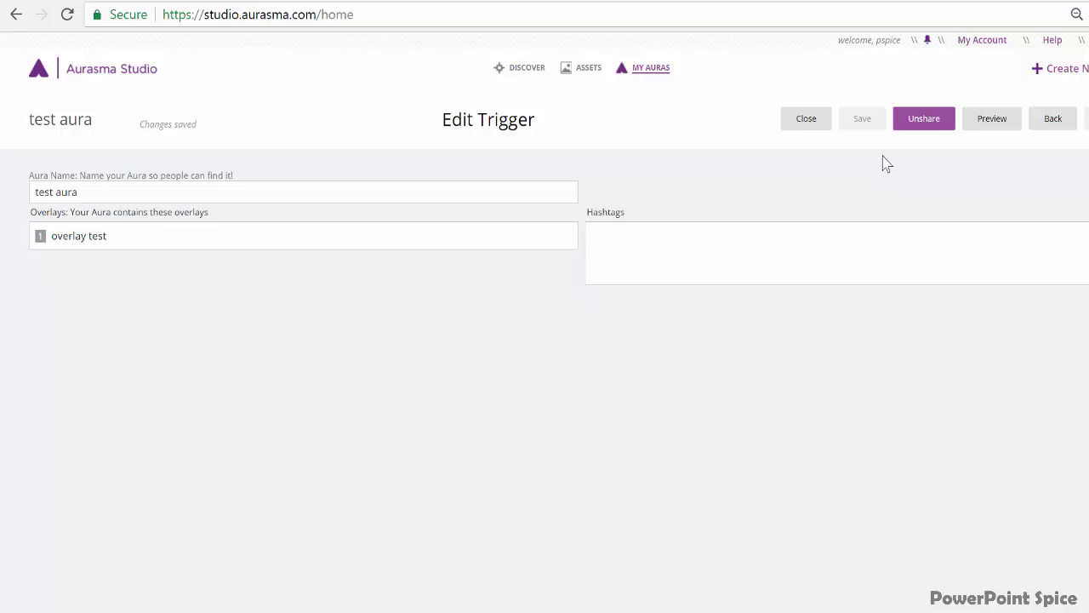
left_click(932, 118)
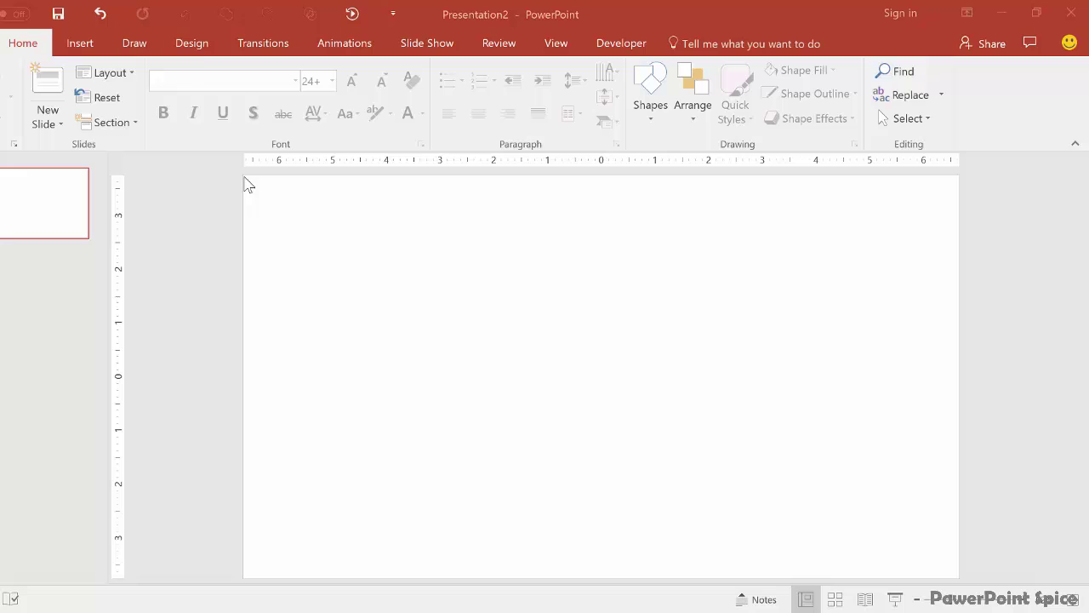
Step: Set a custom slide size of width 4 in and height 6 in, choosing Maximize to scale content
left_click(192, 46)
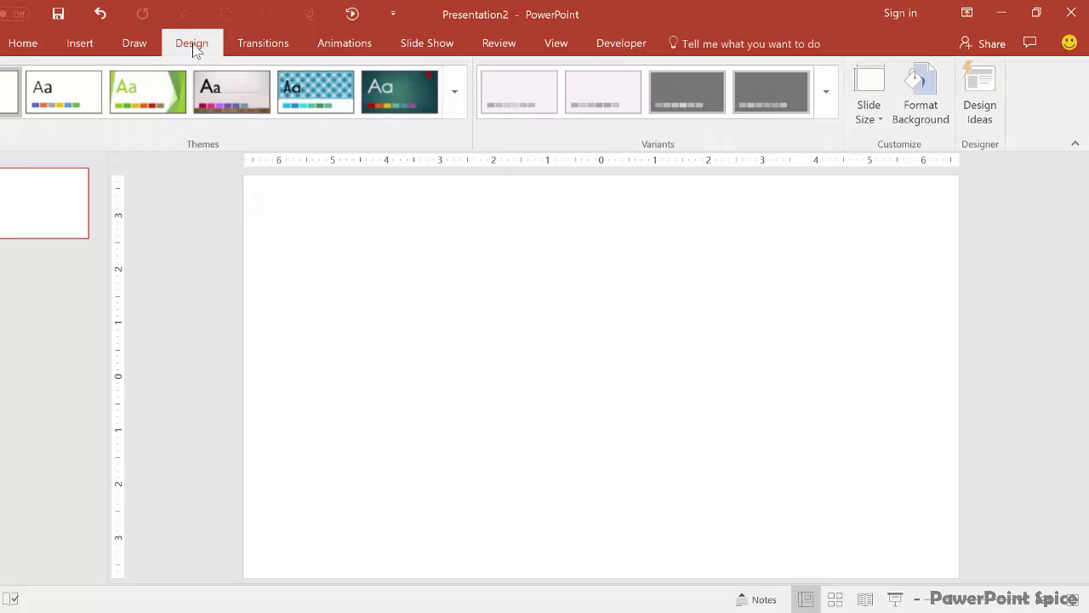
left_click(880, 121)
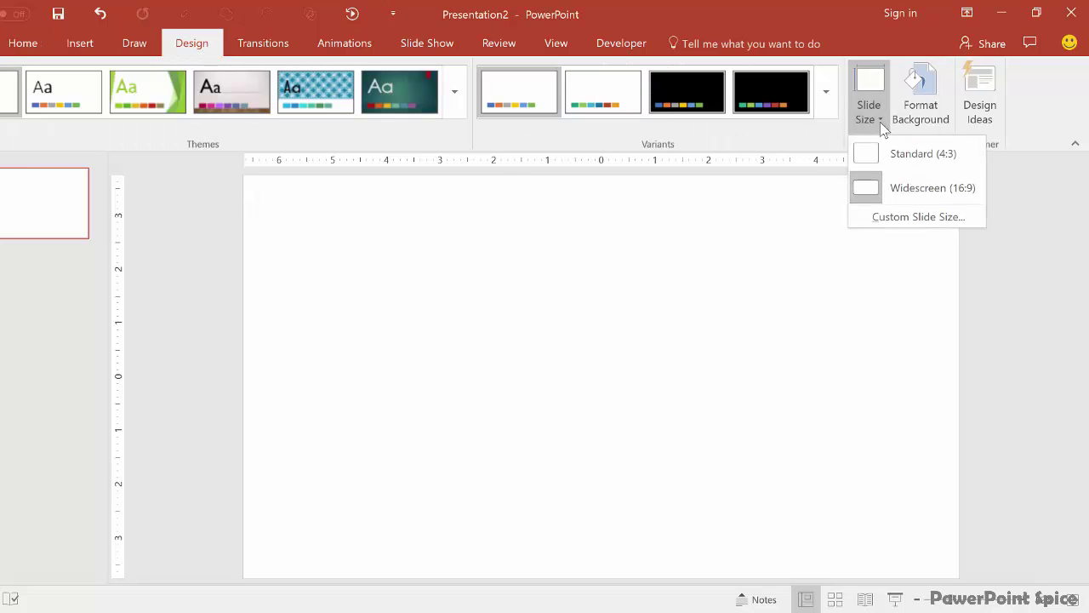
left_click(892, 218)
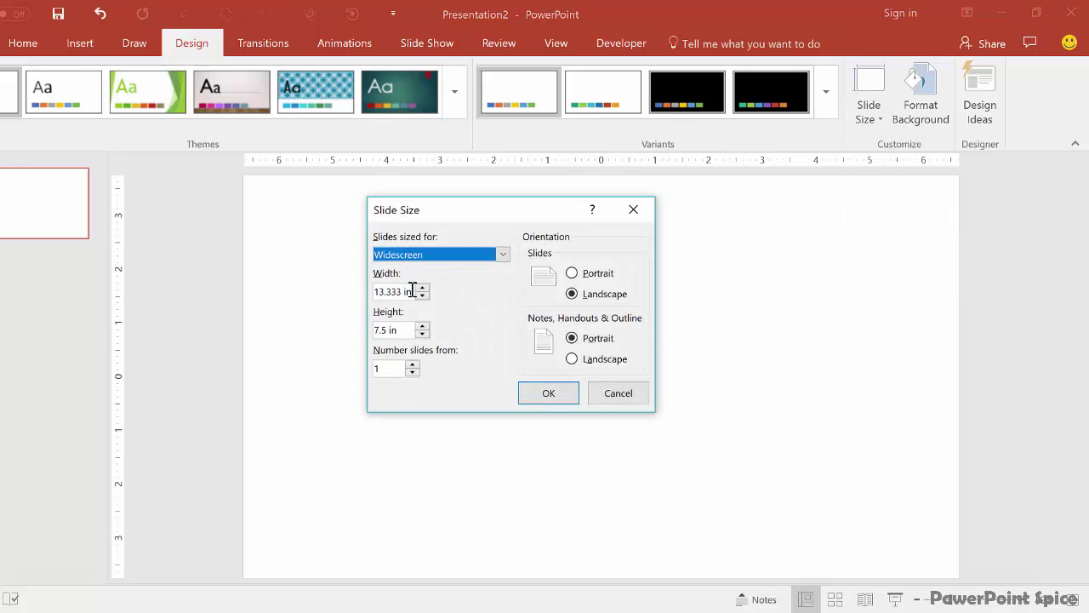
left_click_drag(411, 292, 358, 291)
type("4")
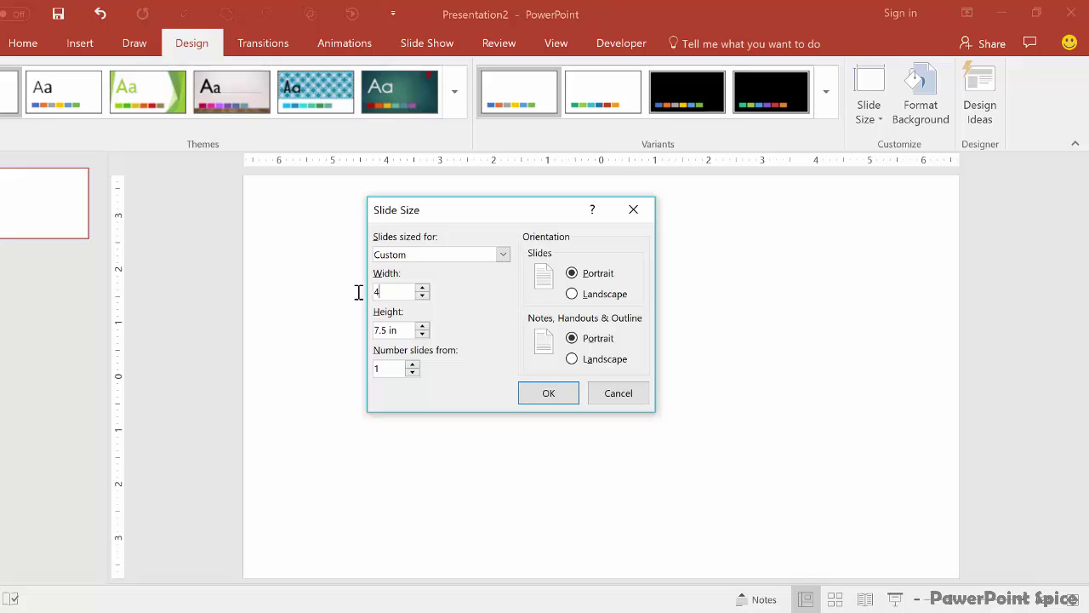
left_click_drag(403, 329, 352, 329)
type("6")
key("Return")
left_click(549, 431)
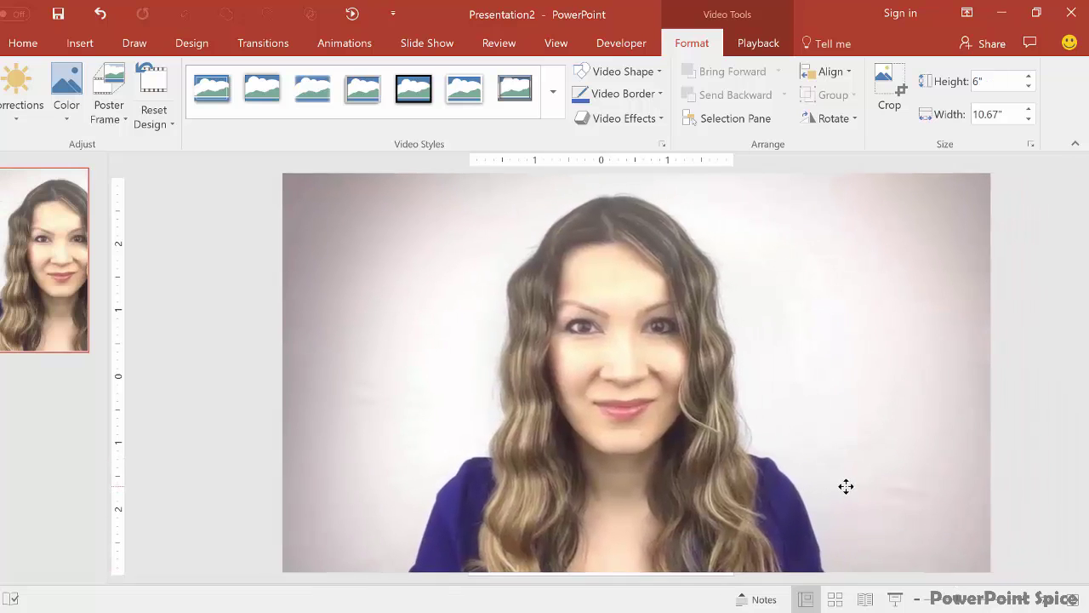
Step: Crop the left and right sides of the ar face3 video to fit the portrait slide's width
left_click(838, 487)
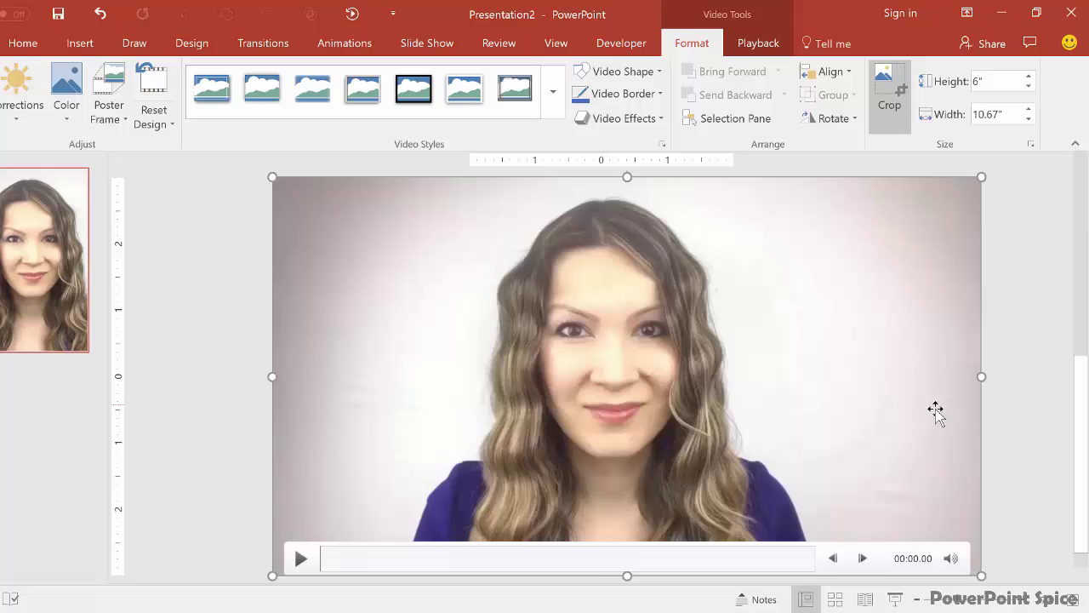
left_click_drag(981, 376, 734, 382)
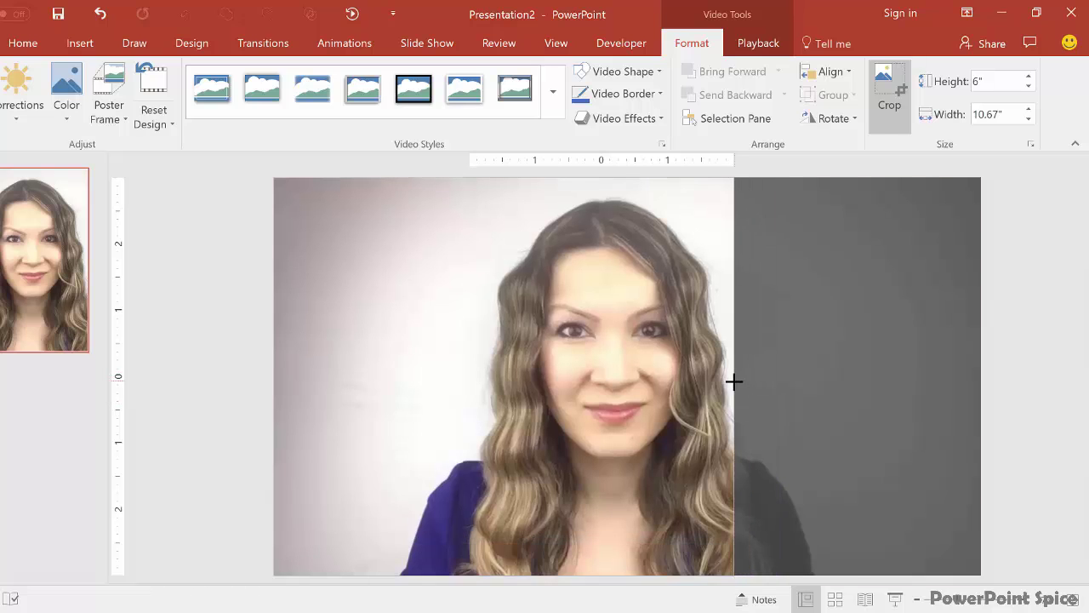
left_click_drag(275, 377, 467, 371)
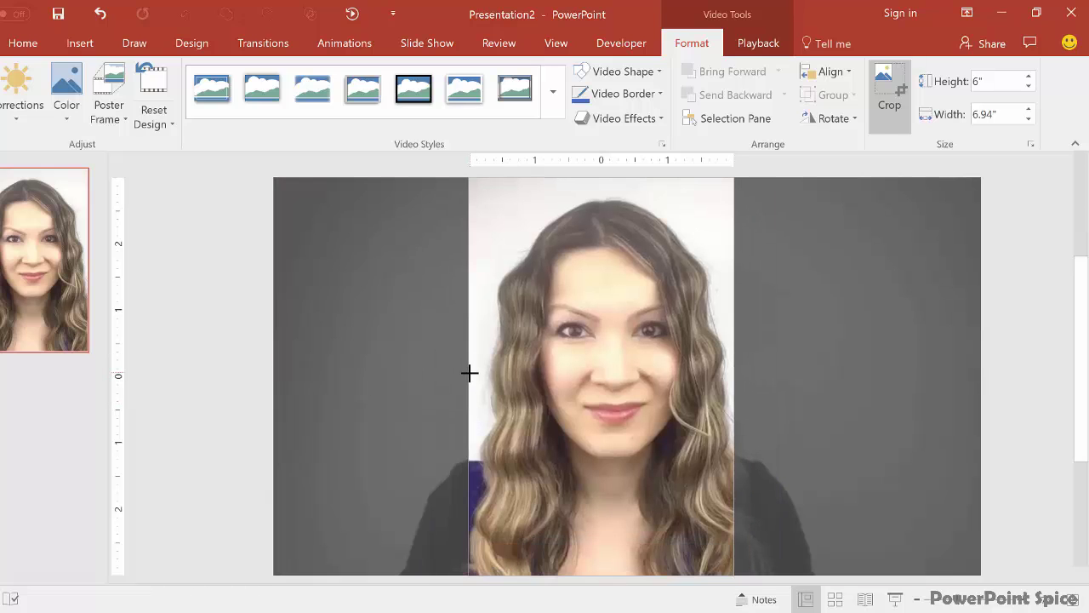
left_click(224, 326)
left_click(685, 319)
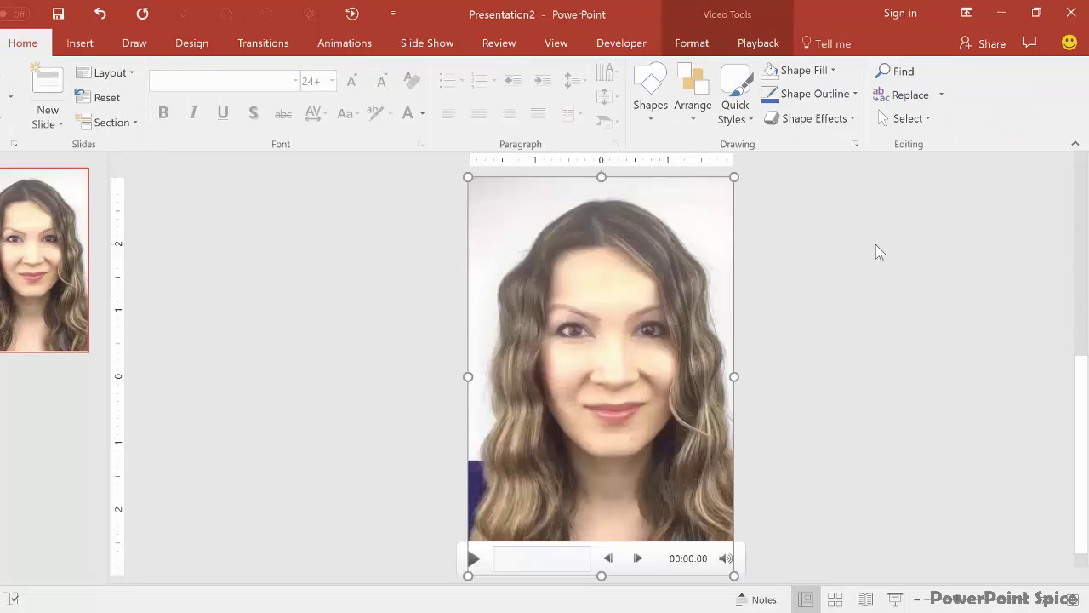
Step: Set the video's animation to start With Previous and change its effect from Pause to Play
left_click(342, 46)
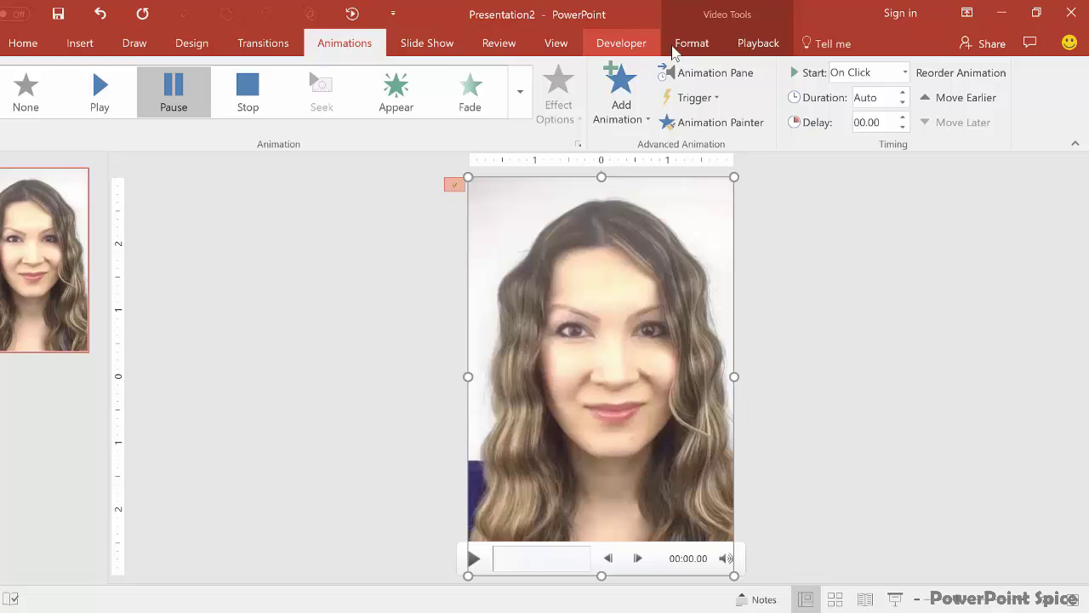
left_click(685, 73)
left_click(702, 254)
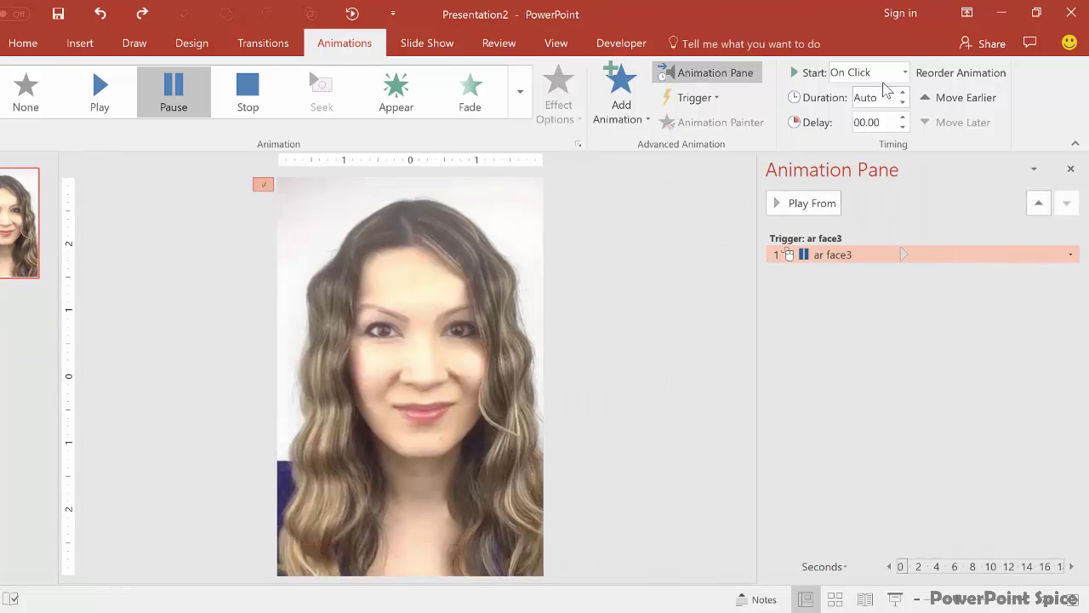
left_click(904, 73)
left_click(877, 111)
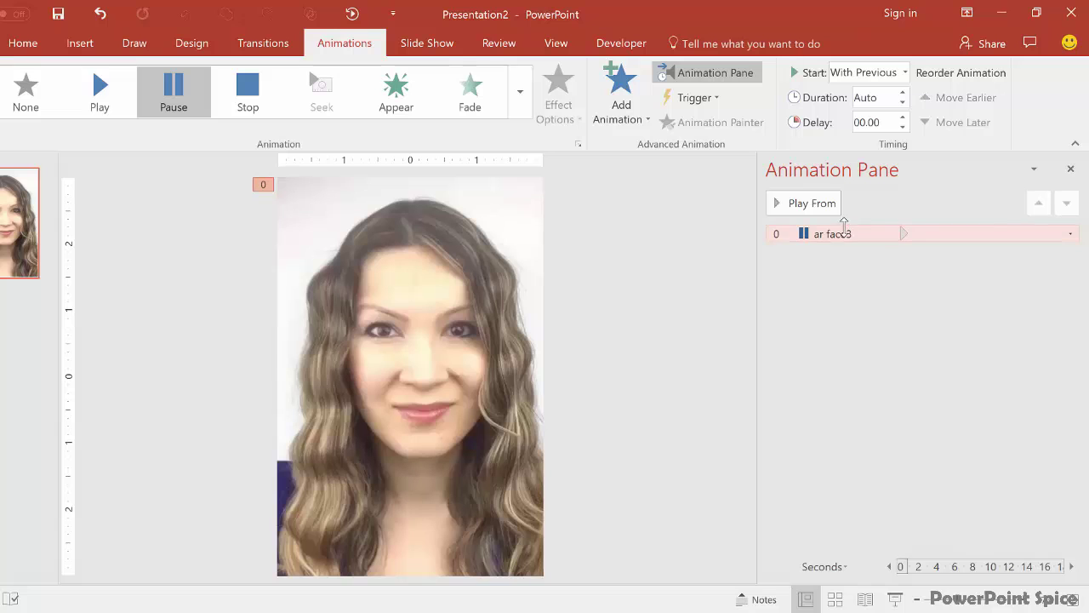
left_click(89, 95)
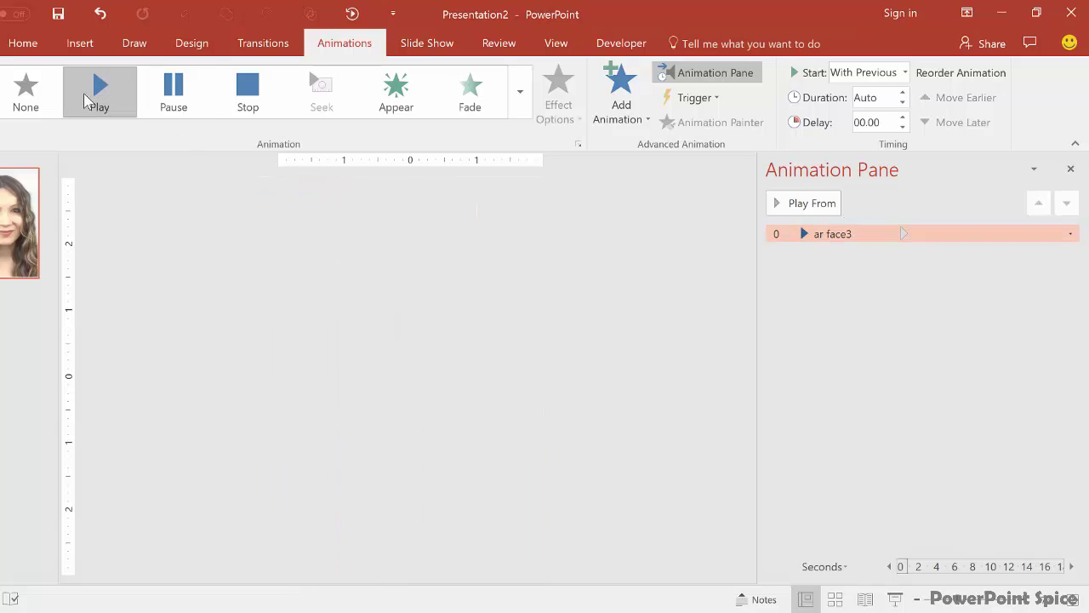